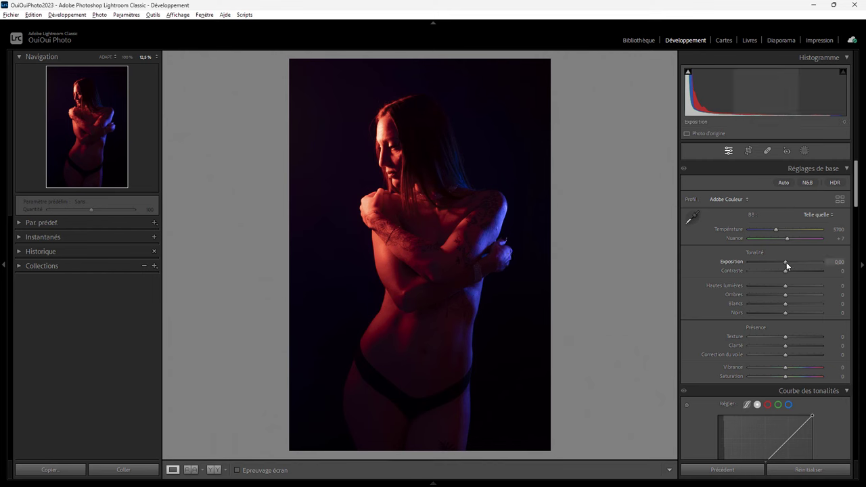
- Raise exposure to +3.69 and zoom the view to 50% to inspect the backdrop
drag(785, 262, 812, 264)
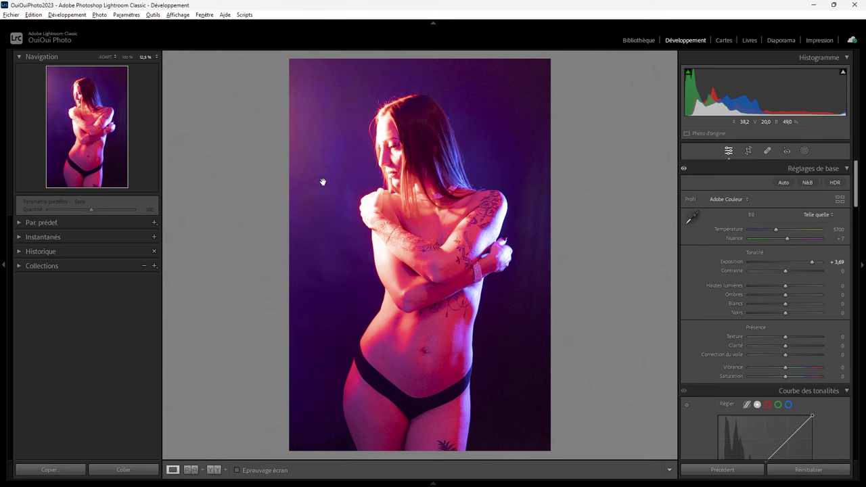
click(345, 217)
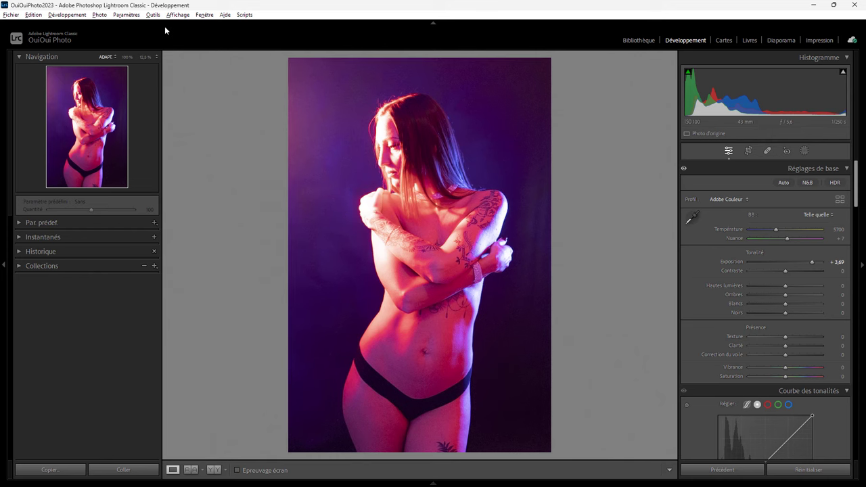
click(127, 57)
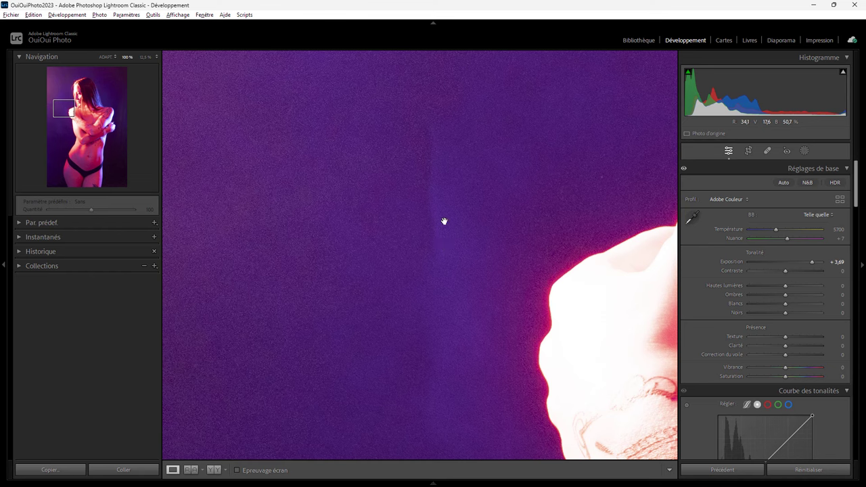
click(154, 60)
click(122, 107)
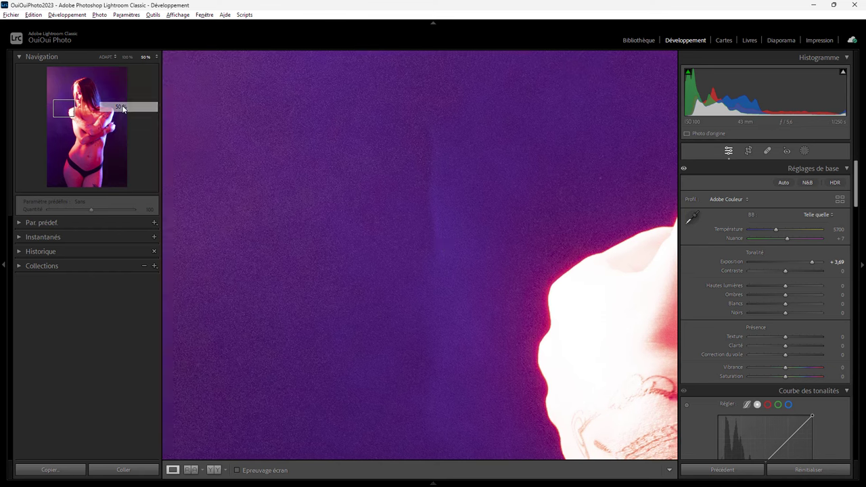
- Heal the streaks and spots across the middle of the purple backdrop with Spot Removal
key(q)
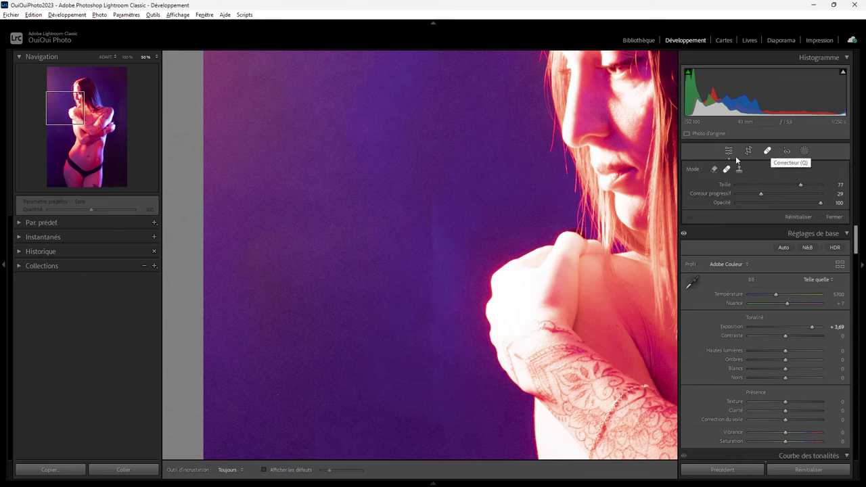
drag(428, 197, 426, 360)
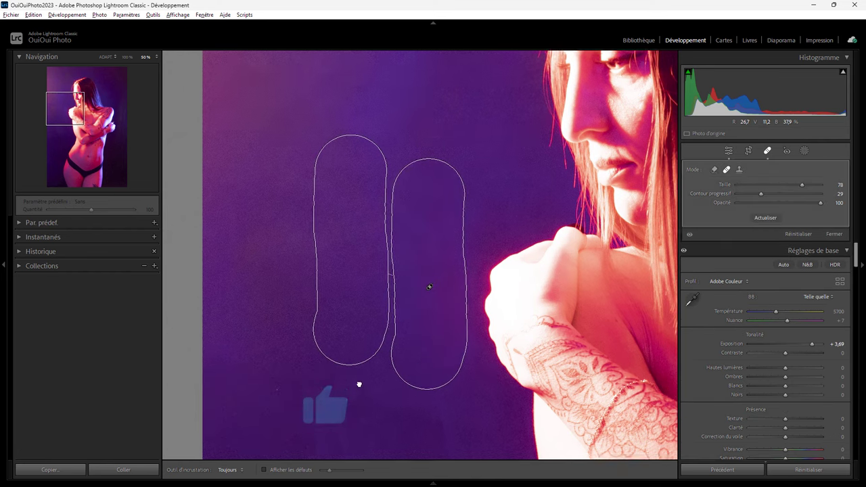
drag(429, 287, 314, 131)
click(403, 174)
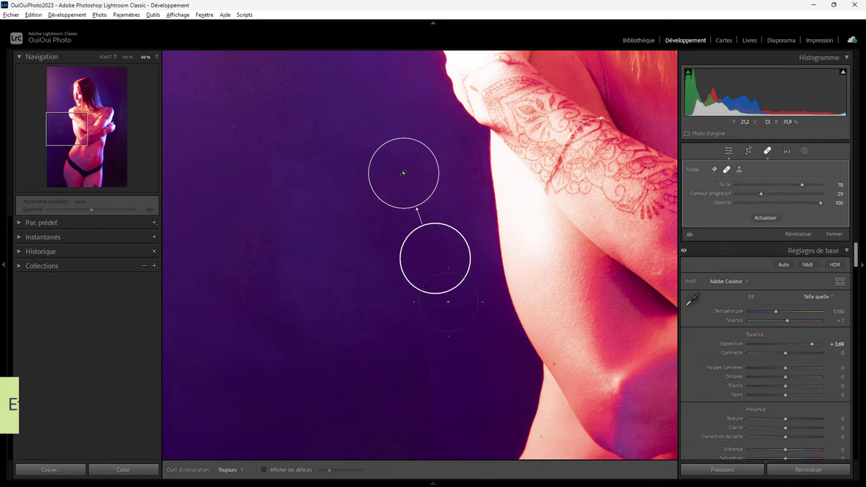
scroll(403, 173, down, 3)
drag(402, 179, 403, 252)
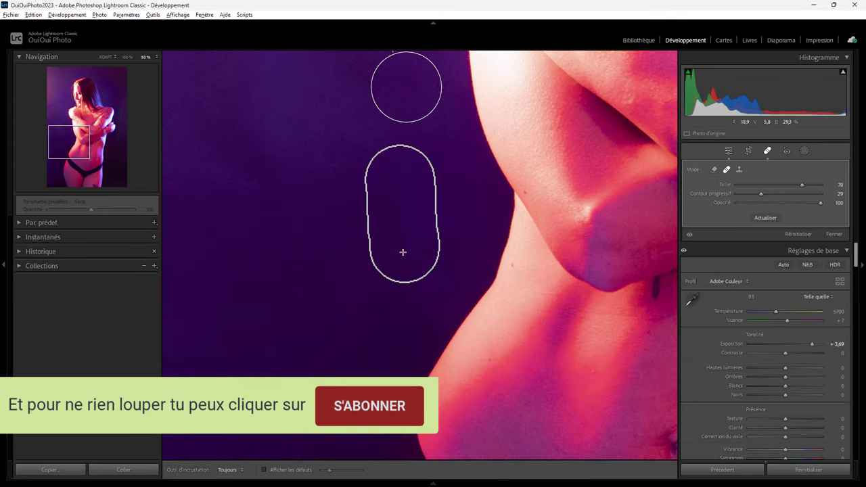
drag(378, 324, 507, 139)
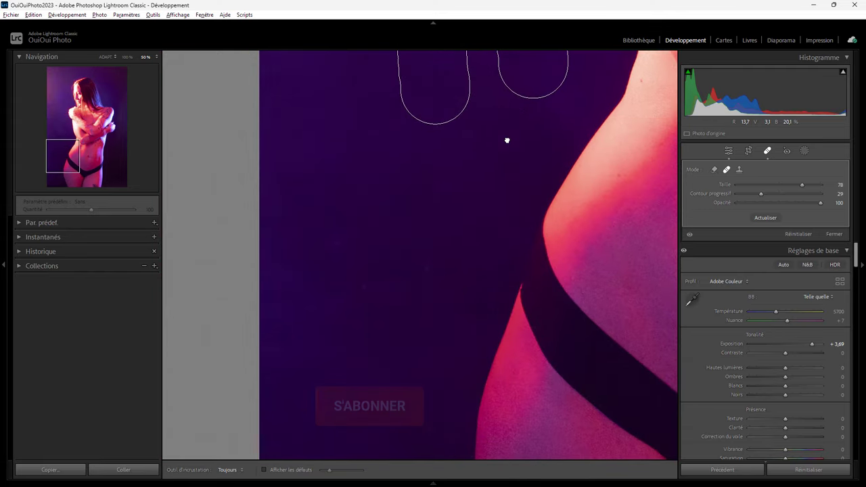
click(444, 183)
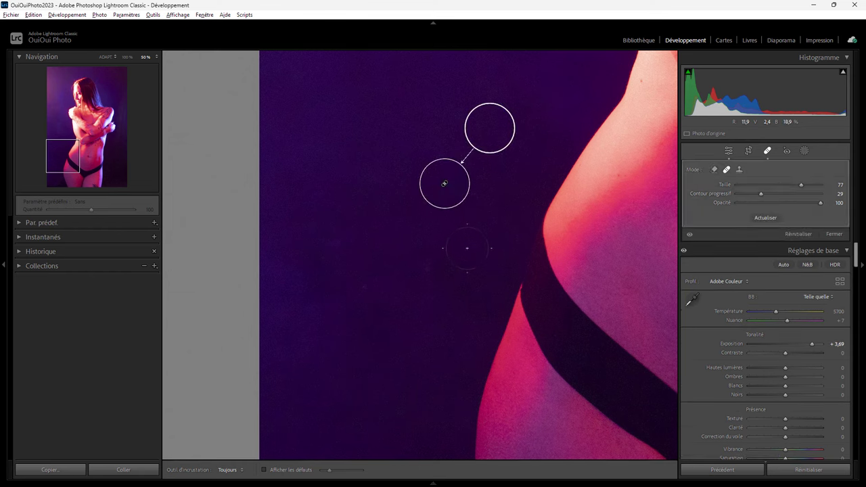
click(462, 238)
- Heal the remaining spots toward the bottom edge and bottom-left corner of the backdrop
key(slash)
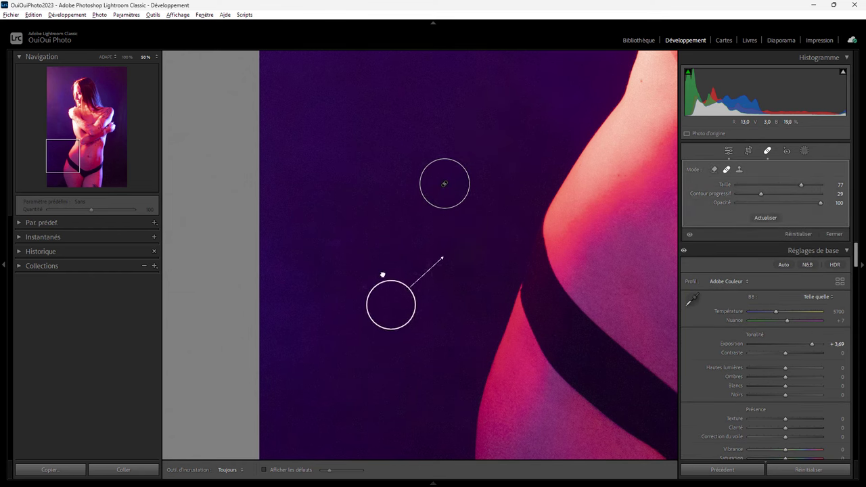
click(334, 242)
click(422, 267)
click(372, 291)
drag(386, 369, 394, 73)
click(461, 235)
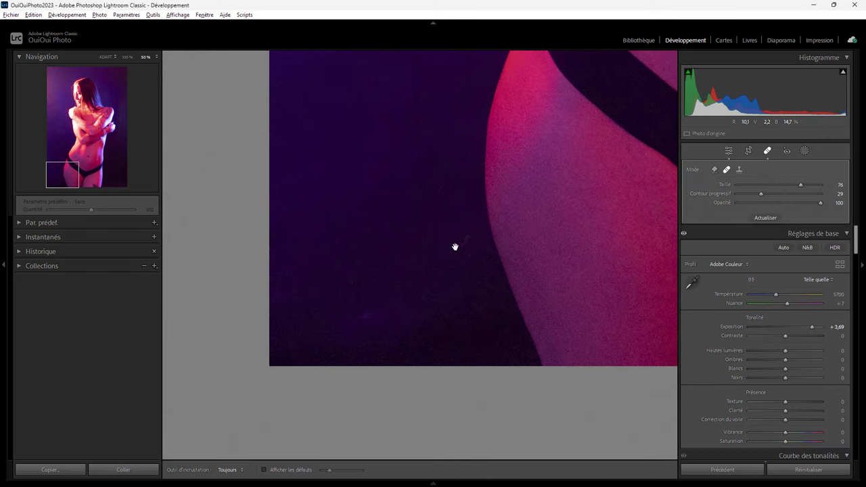
click(366, 315)
drag(279, 299, 312, 284)
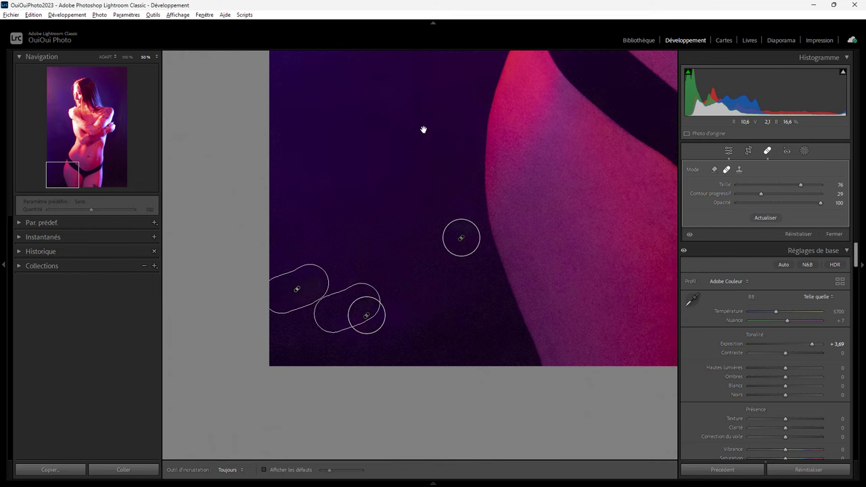
drag(425, 130, 419, 428)
drag(462, 138, 453, 434)
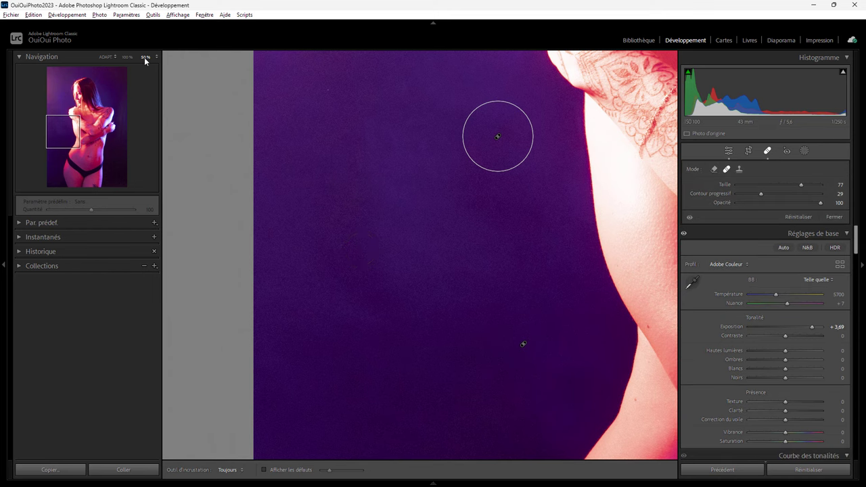
- Heal a mark left of the arm from a top-left backdrop source, then reset exposure to 0,00
click(106, 57)
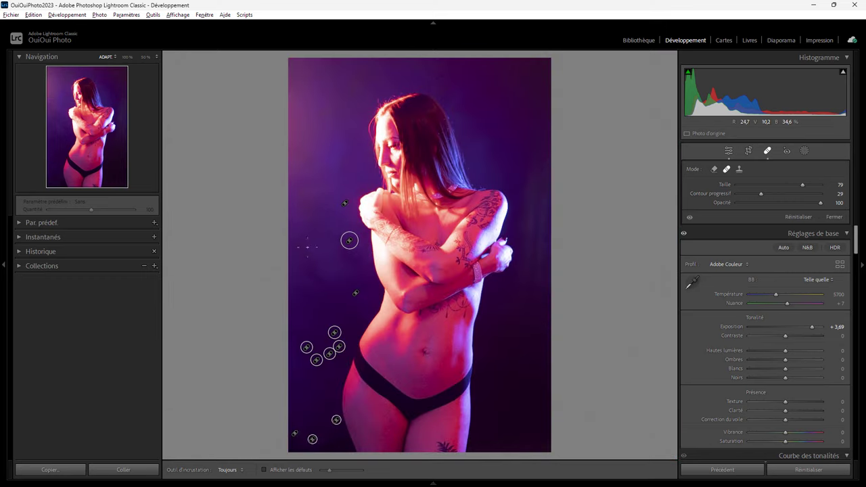
mouse_move(318, 280)
mouse_down()
mouse_move(313, 252)
mouse_move(336, 106)
mouse_up()
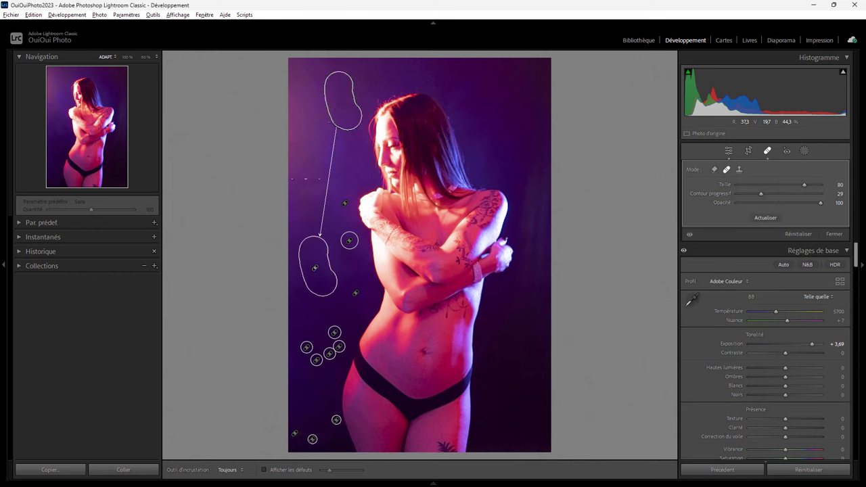
mouse_move(298, 192)
mouse_down()
mouse_move(330, 106)
mouse_move(321, 221)
mouse_up()
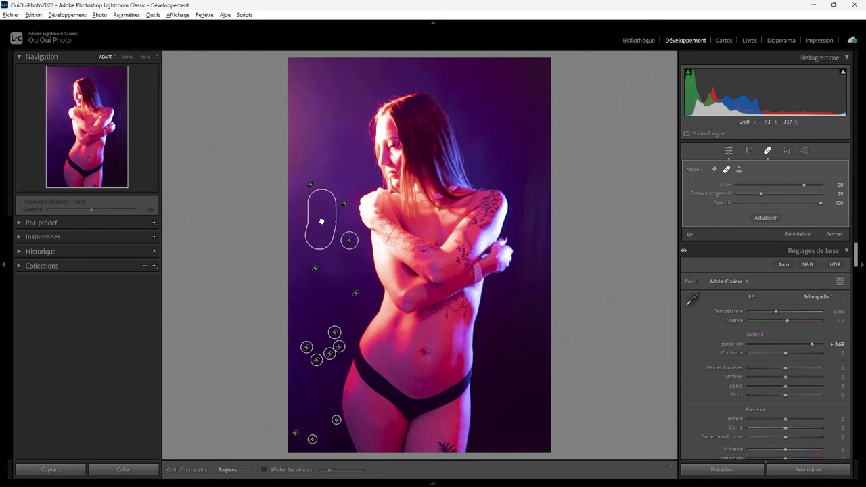
drag(322, 221, 325, 101)
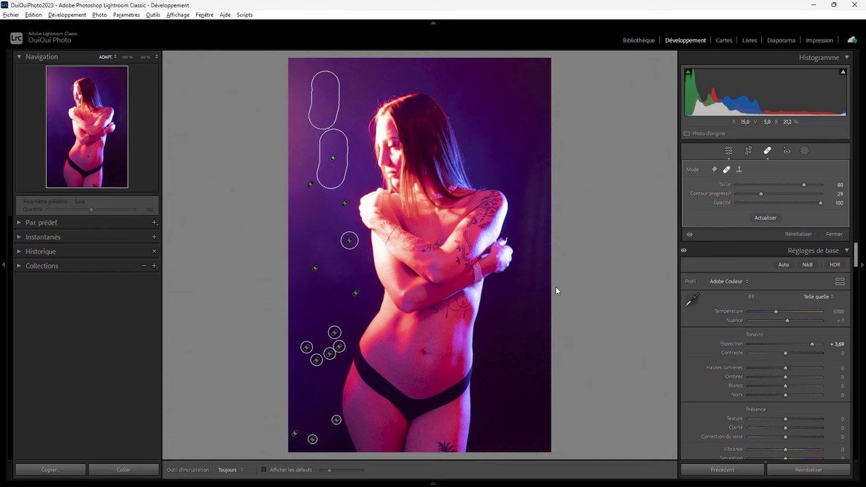
double_click(809, 343)
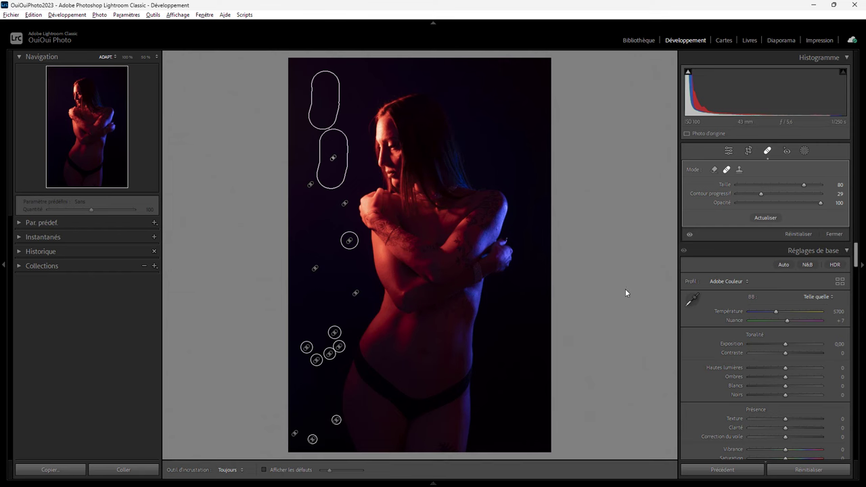
- Close Spot Removal and set exposure +2,00, highlights −8 and whites −26
click(729, 151)
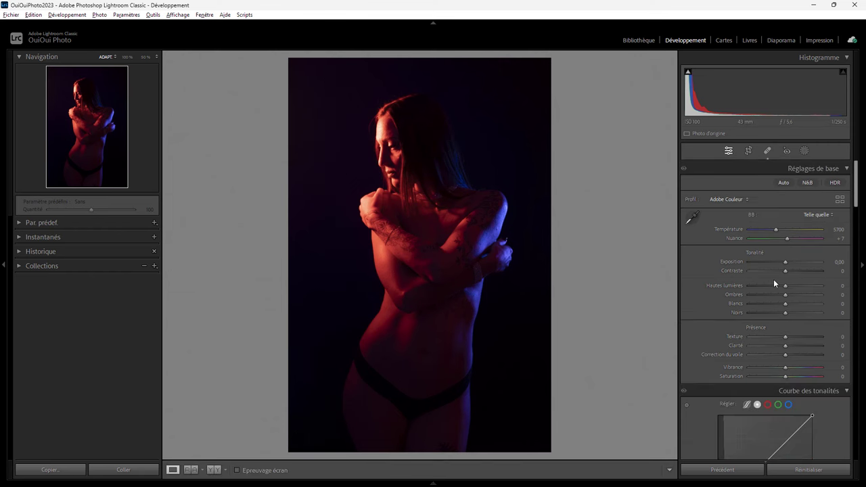
drag(786, 263, 798, 263)
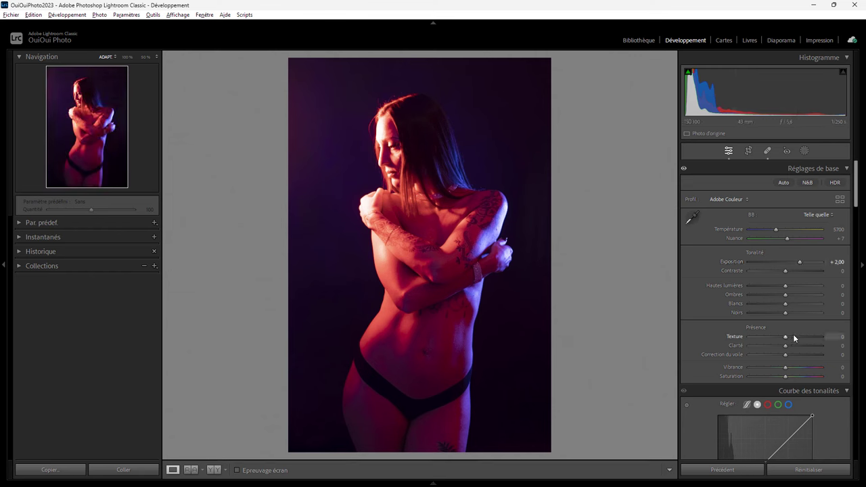
mouse_move(785, 304)
mouse_down()
mouse_move(778, 306)
mouse_move(793, 308)
mouse_move(745, 305)
mouse_move(800, 311)
mouse_move(756, 309)
mouse_move(777, 312)
mouse_move(770, 284)
mouse_move(781, 287)
mouse_up()
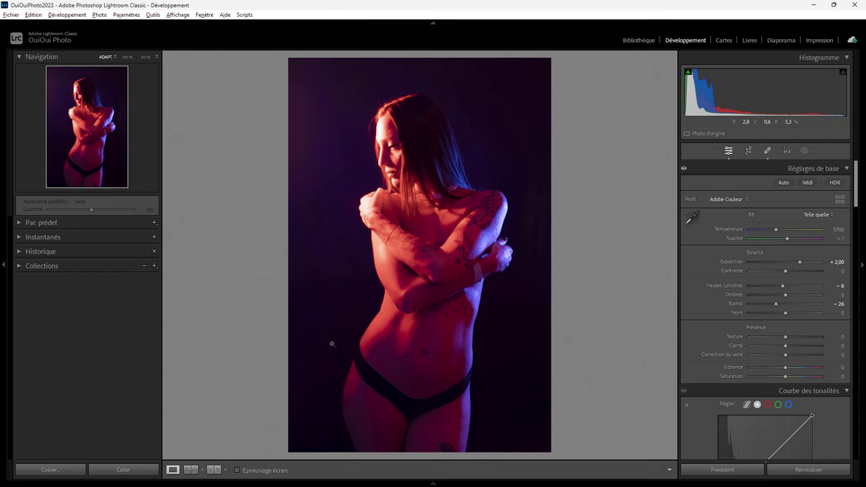
click(804, 152)
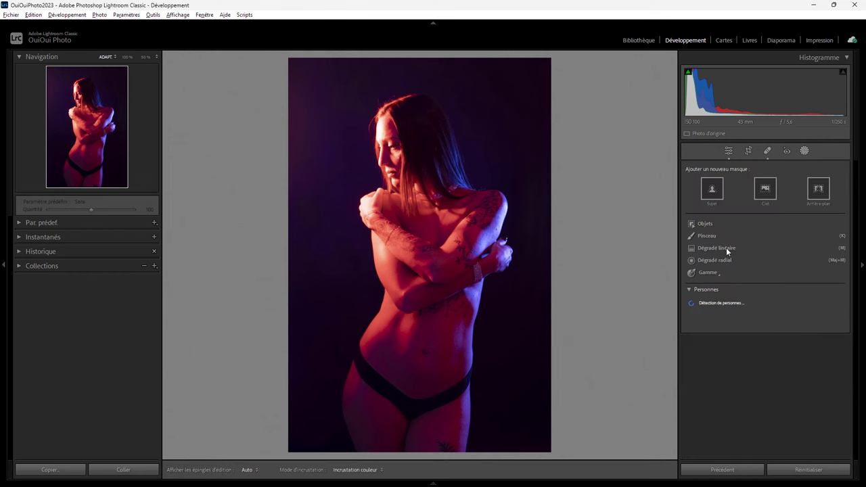
- Add a left-side linear gradient with +1,38 exposure, subtracting the subject from it
click(721, 249)
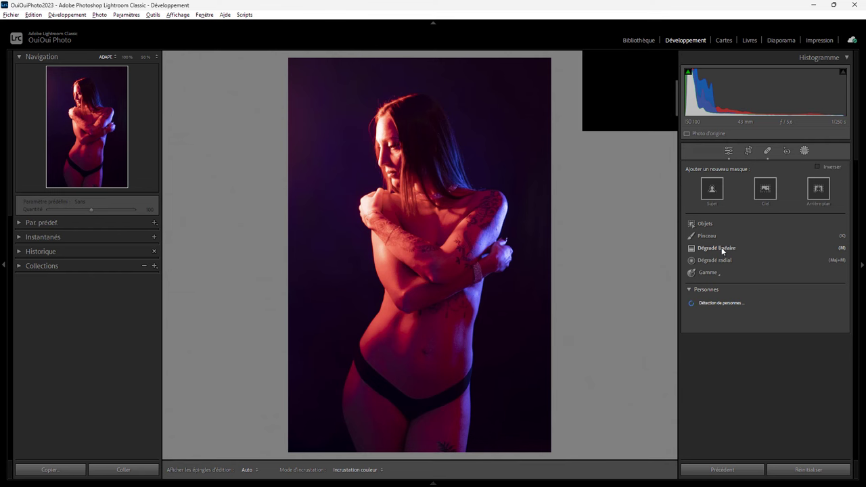
drag(367, 261, 469, 270)
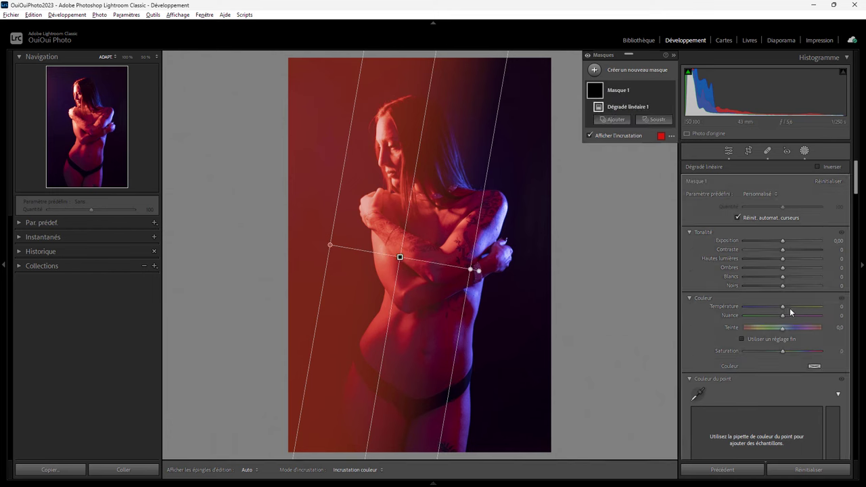
drag(783, 240, 792, 240)
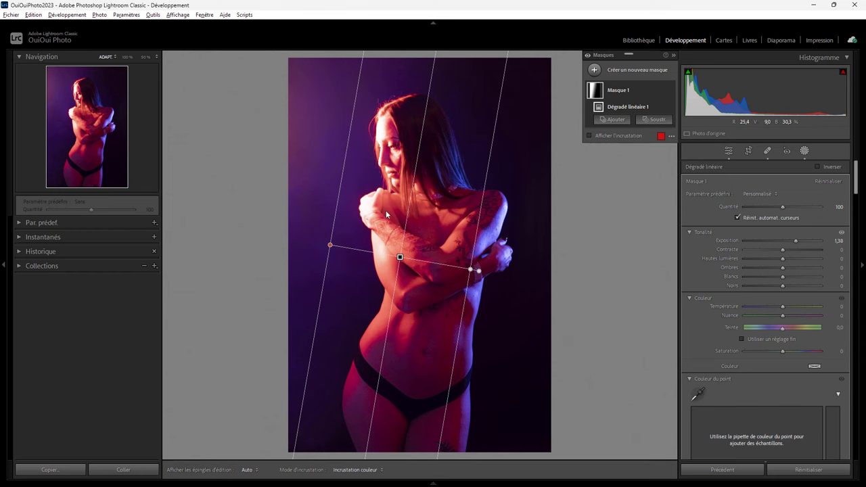
click(655, 126)
click(674, 138)
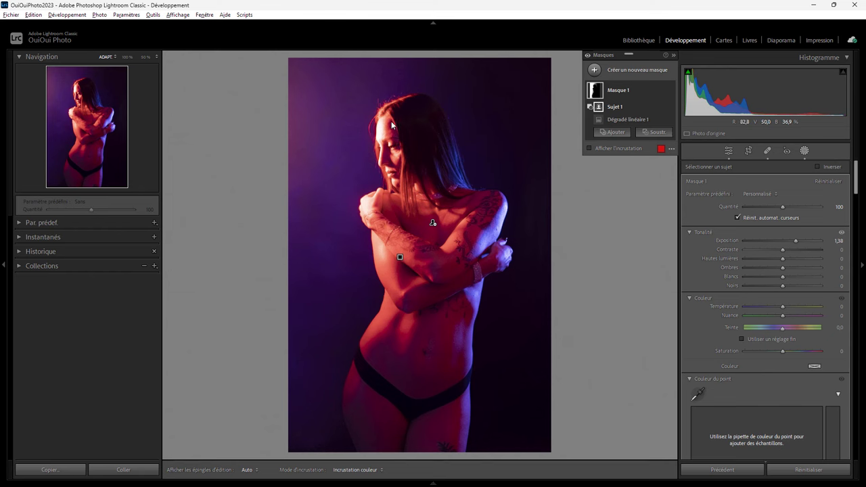
click(728, 154)
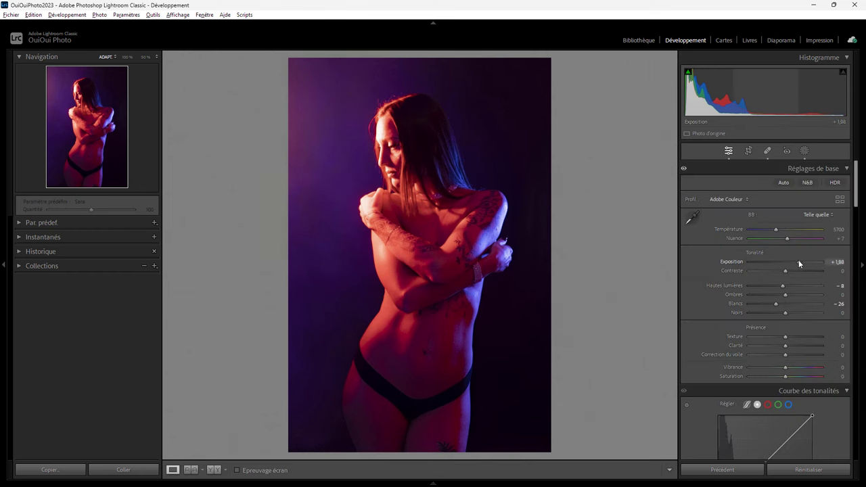
- Drop global exposure to +1,69 and reopen the Masks panel
drag(799, 263, 797, 263)
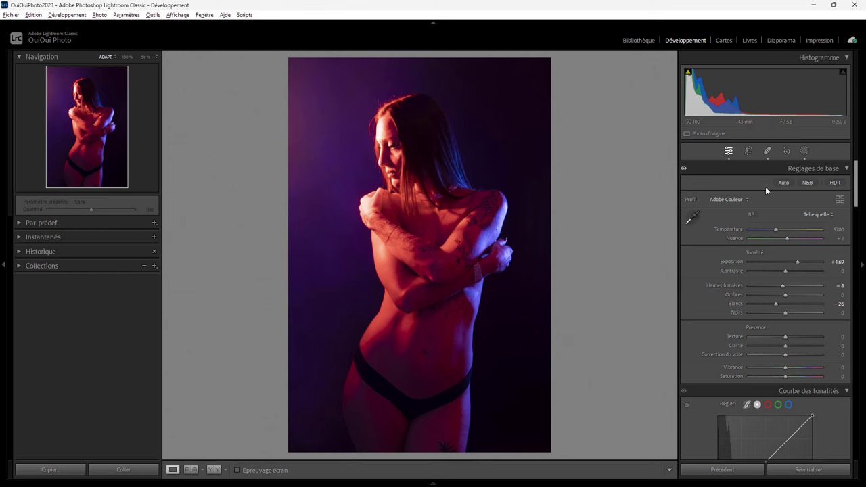
click(804, 151)
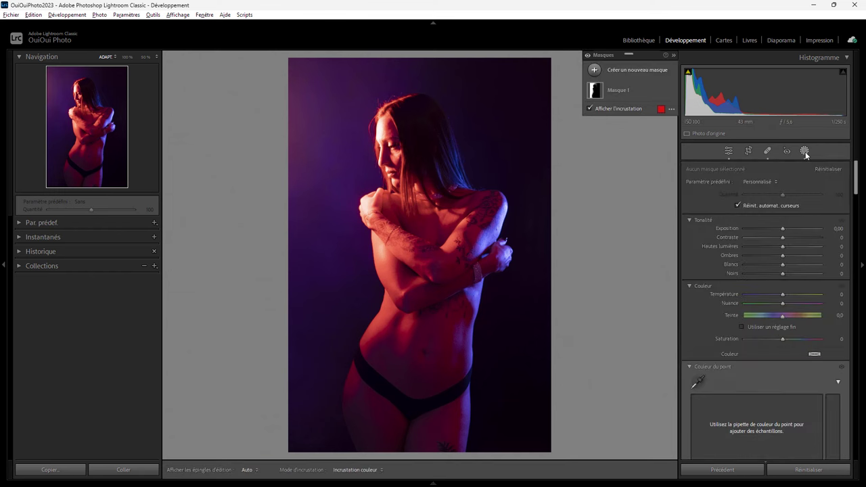
- Draw a radial mask behind her head with +1,34 exposure and temperature −100
click(593, 70)
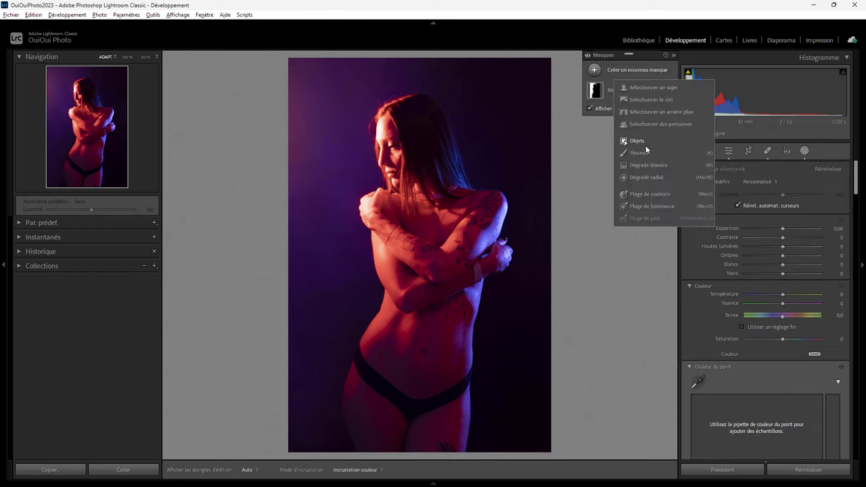
click(646, 176)
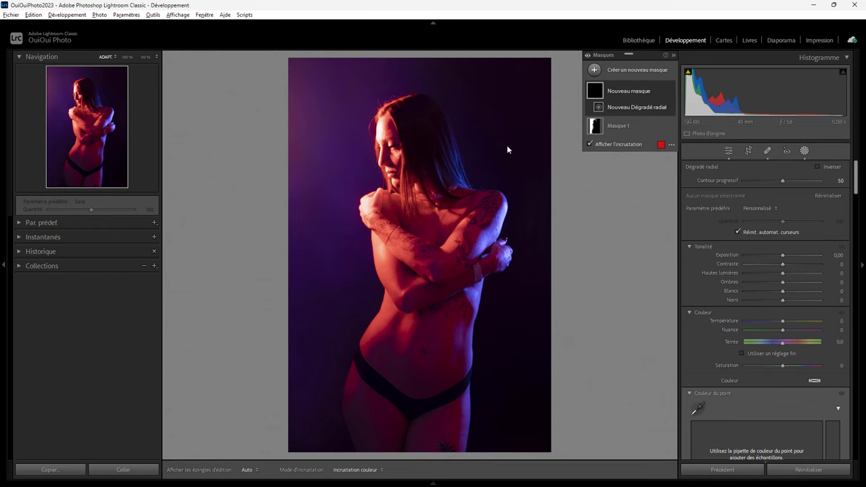
drag(438, 116, 478, 182)
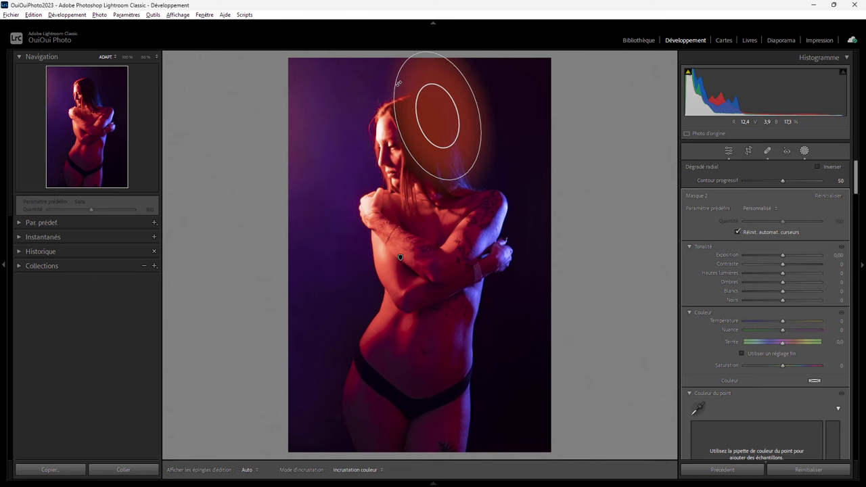
drag(440, 116, 442, 121)
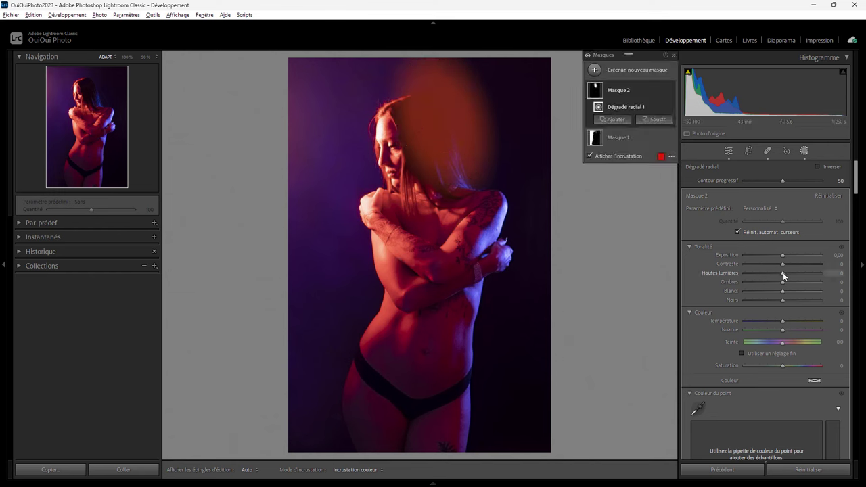
drag(782, 254, 793, 257)
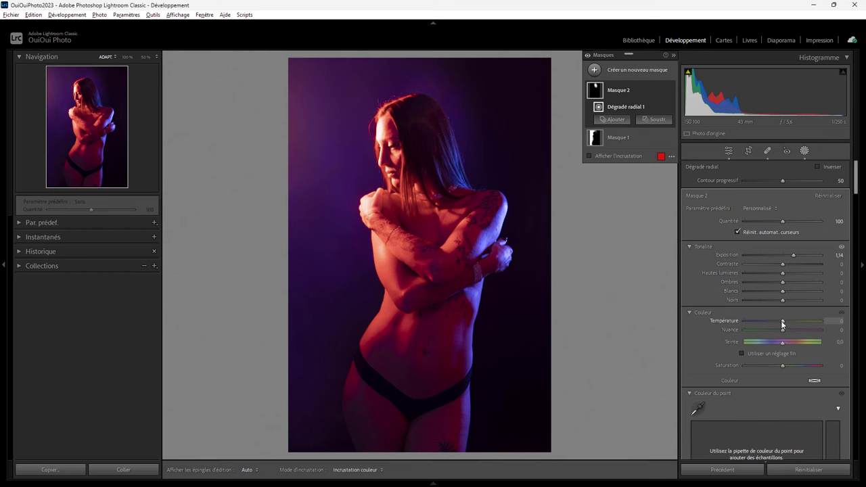
mouse_move(783, 323)
mouse_down()
mouse_move(791, 321)
mouse_move(755, 322)
mouse_up()
drag(819, 321, 715, 326)
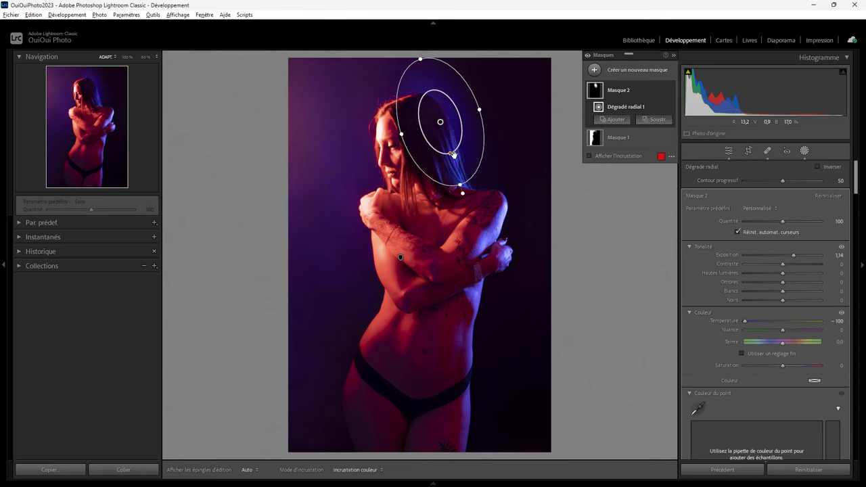
- Restrict Masque 2 to the background by intersecting it with an inverted subject selection
click(620, 95)
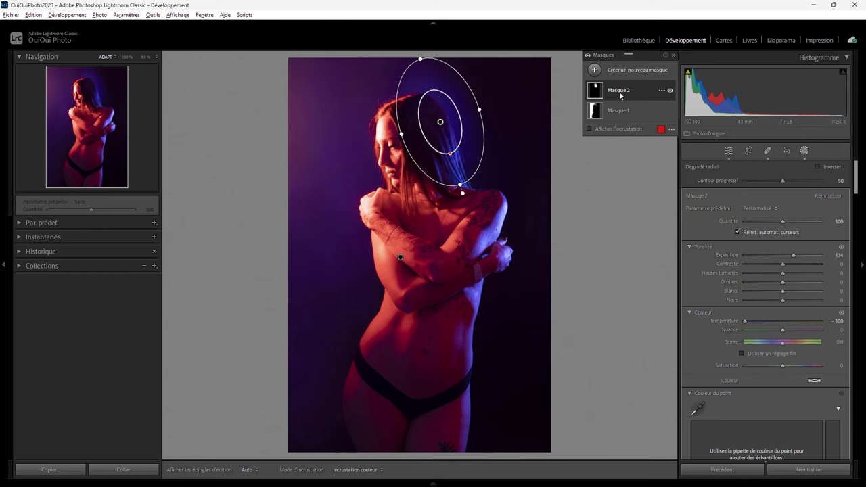
click(660, 90)
mouse_move(711, 133)
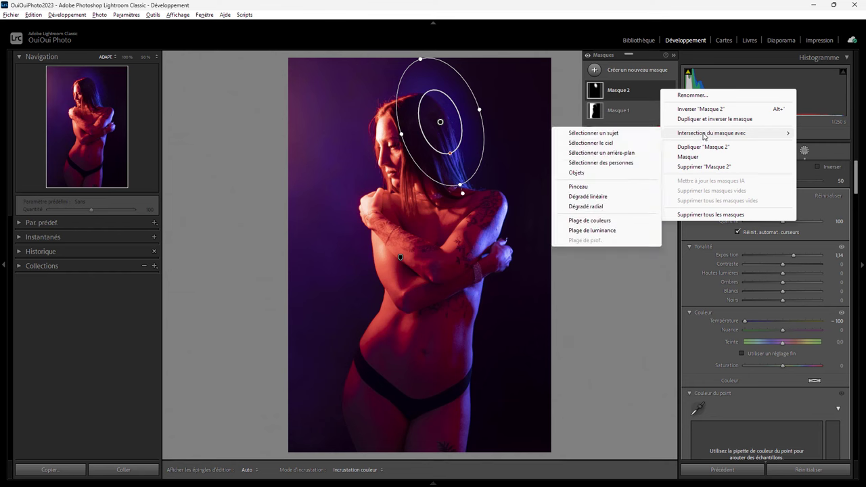
click(604, 134)
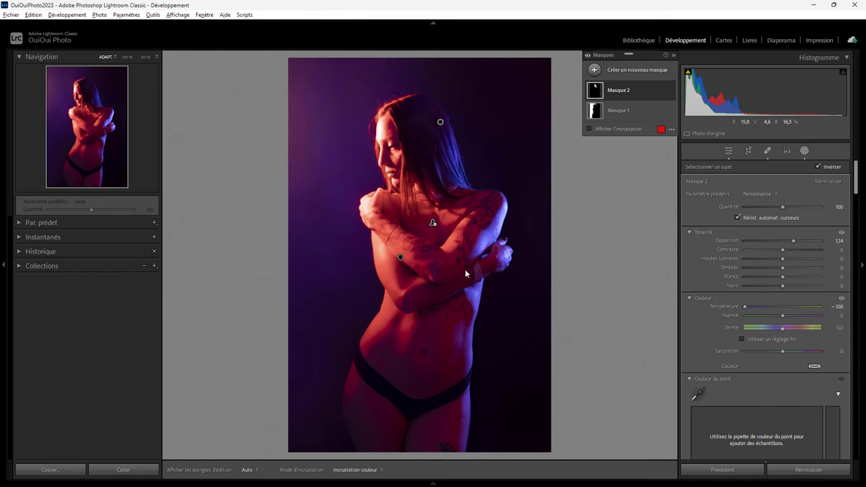
click(800, 151)
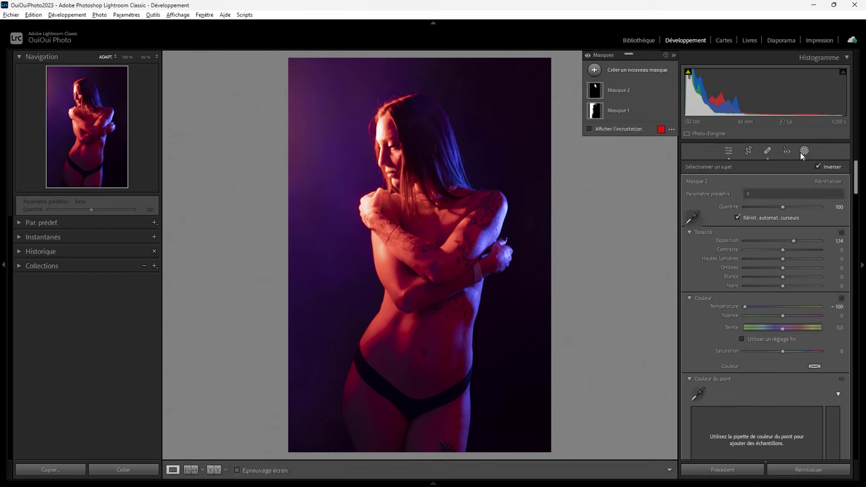
- Add a linear gradient over the right-side backdrop with a cooler colour temperature
click(805, 151)
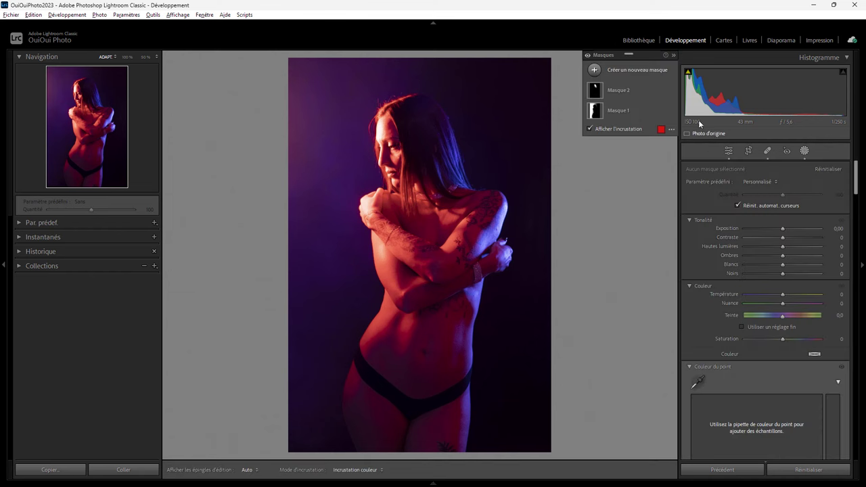
click(593, 69)
click(646, 165)
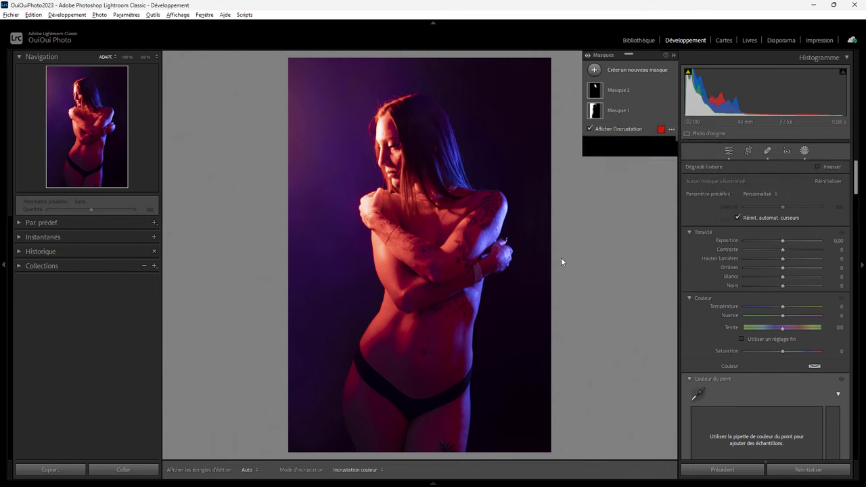
drag(506, 325, 421, 315)
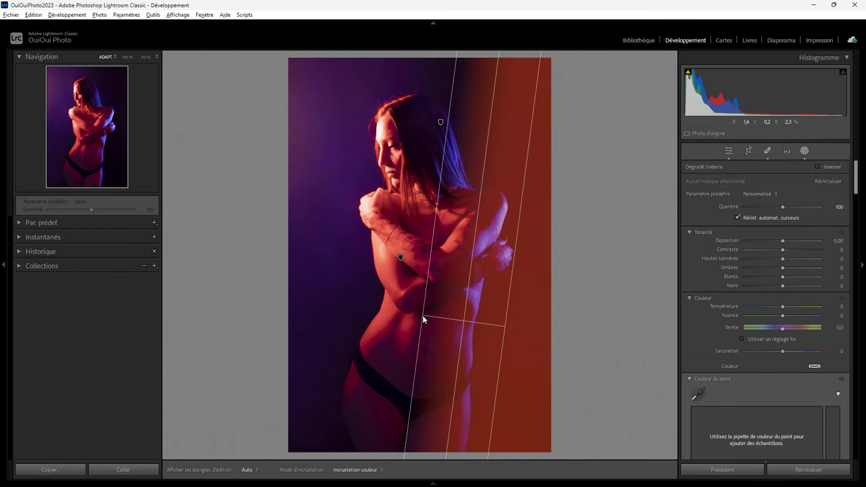
click(782, 306)
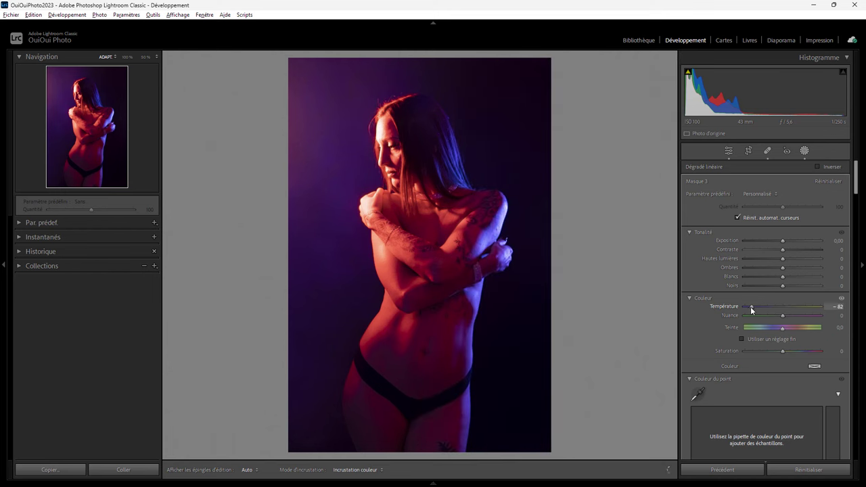
mouse_move(760, 306)
mouse_down()
mouse_move(784, 304)
mouse_move(750, 308)
mouse_up()
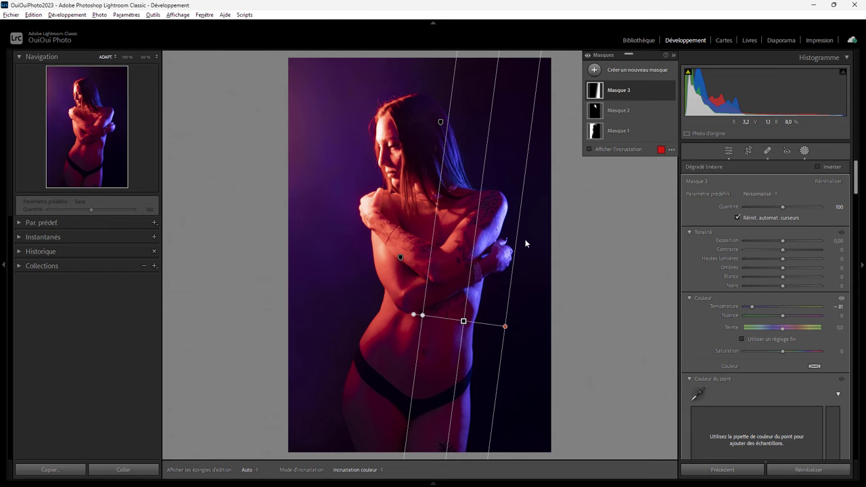
- Zoom in on her crossed arms and return to the basic adjustments
key(ctrl+equal)
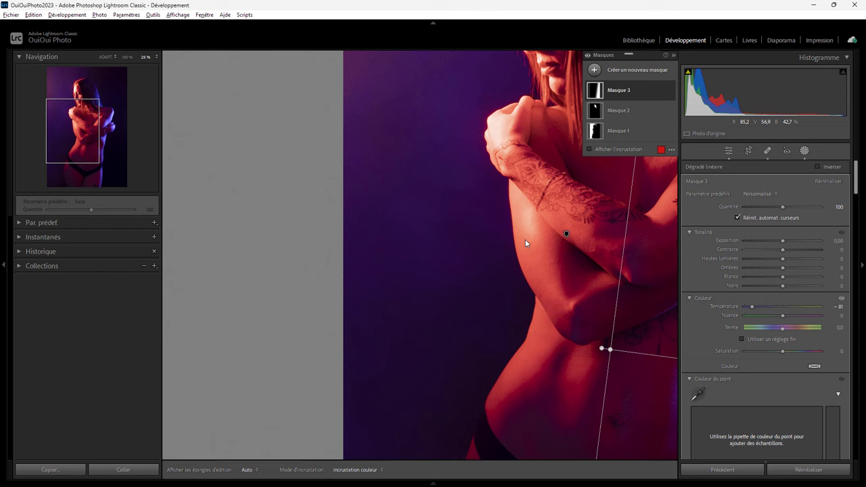
click(728, 150)
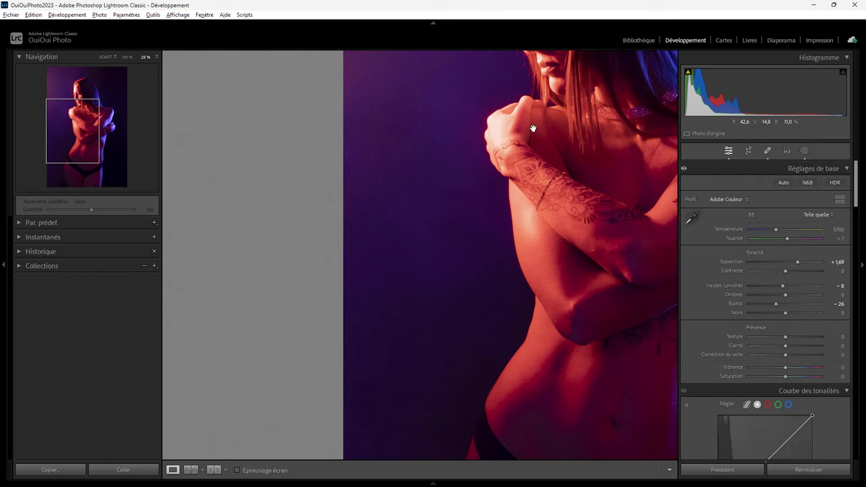
drag(579, 219, 375, 236)
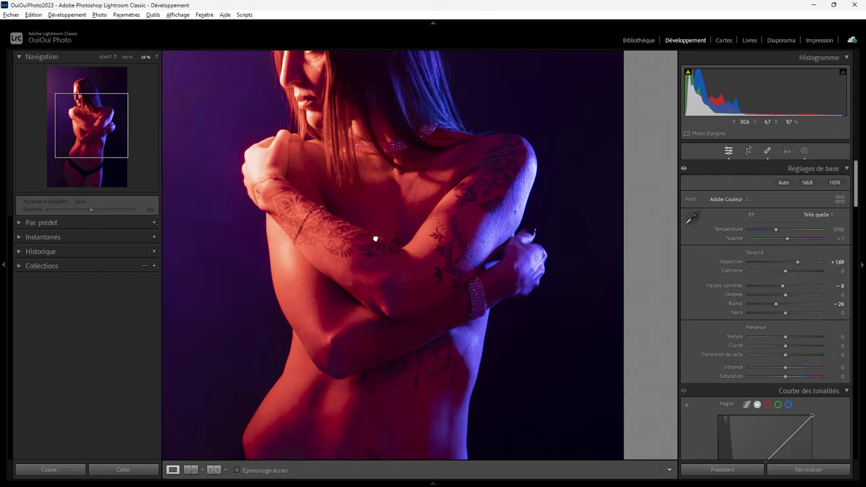
- Zoom to 50% and heal a blemish on her raised tattooed upper arm
key(ctrl+equal)
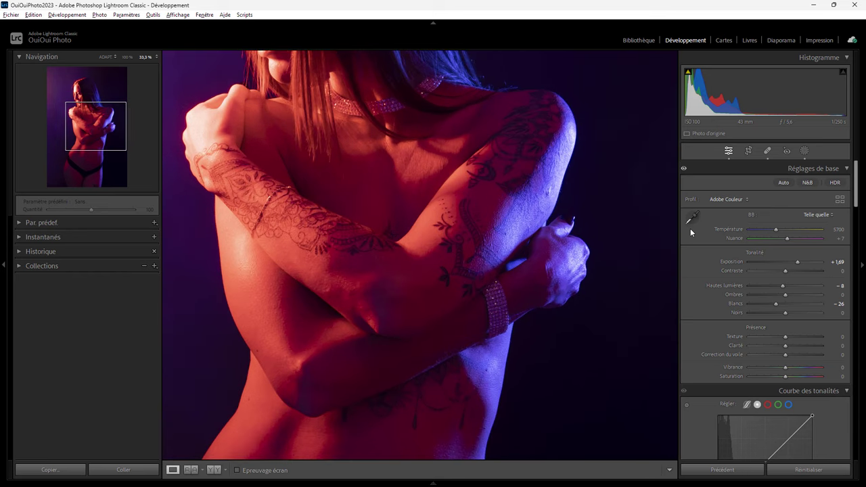
key(ctrl+equal)
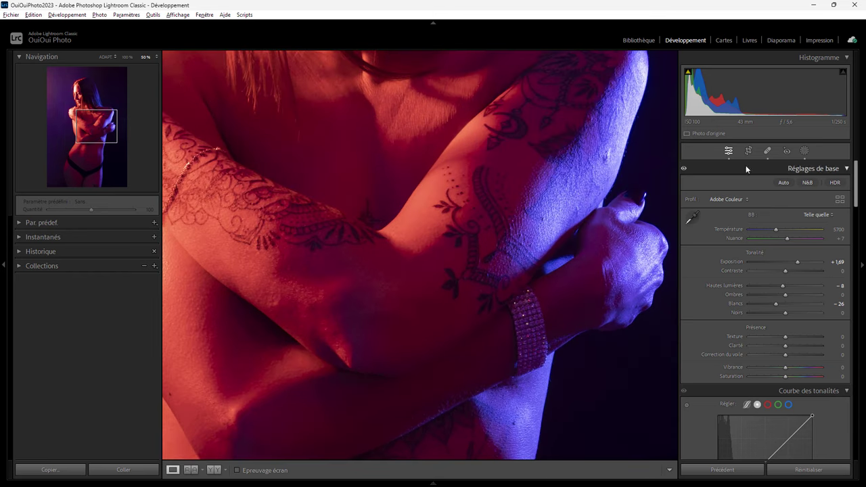
click(766, 150)
scroll(598, 156, down, 5)
scroll(595, 193, down, 5)
scroll(602, 169, down, 5)
scroll(602, 165, up, 3)
scroll(603, 161, up, 4)
scroll(605, 158, up, 4)
scroll(605, 156, up, 4)
scroll(606, 157, down, 4)
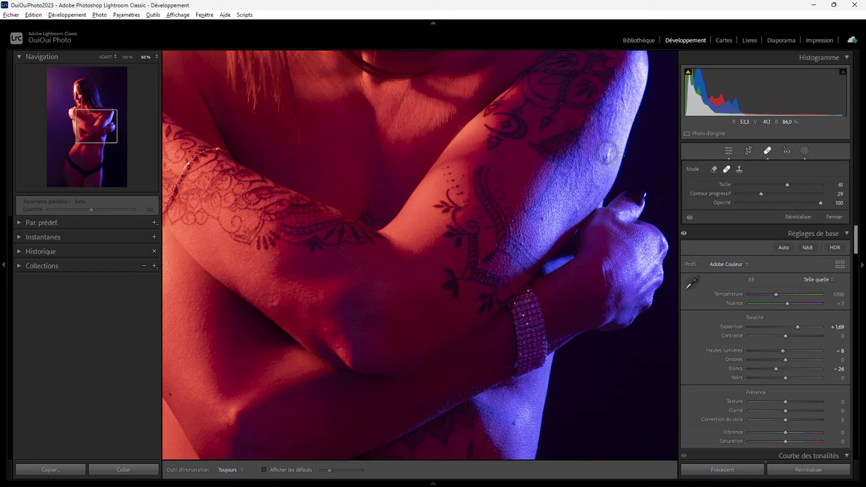
click(605, 156)
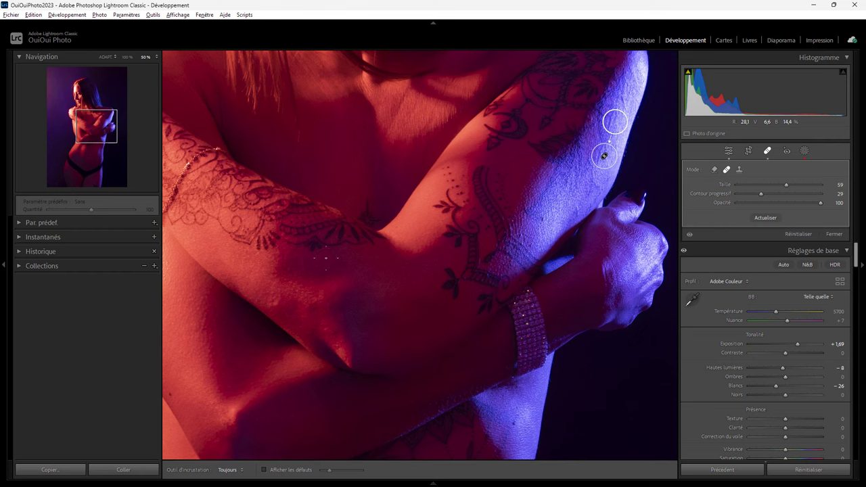
- Move the view to her face at 100% and shrink the healing brush to 30
scroll(406, 348, up, 5)
scroll(417, 371, up, 3)
scroll(450, 286, up, 3)
scroll(270, 379, left, 2)
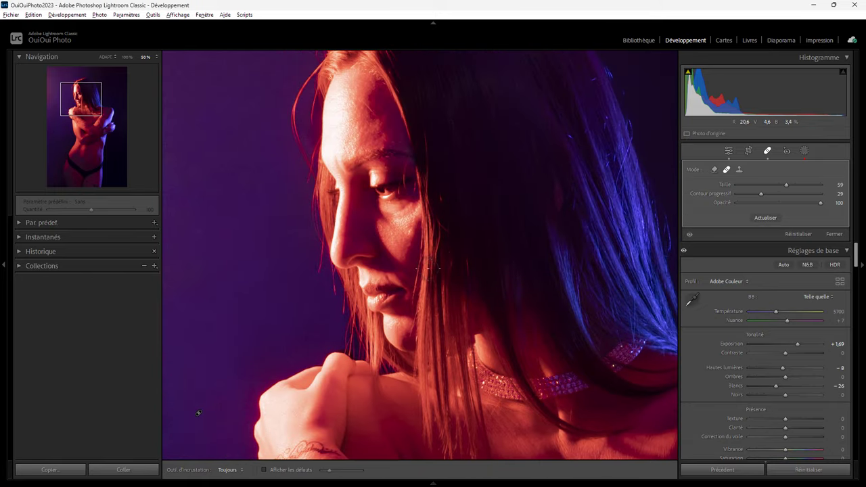
key(ctrl+equal)
key(ctrl+equal)
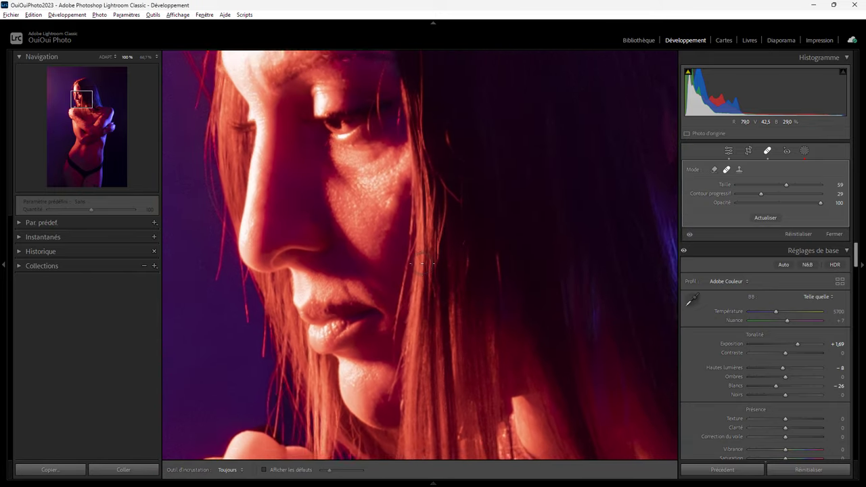
key(bracketleft)
key(bracketleft)
key(bracketleft)
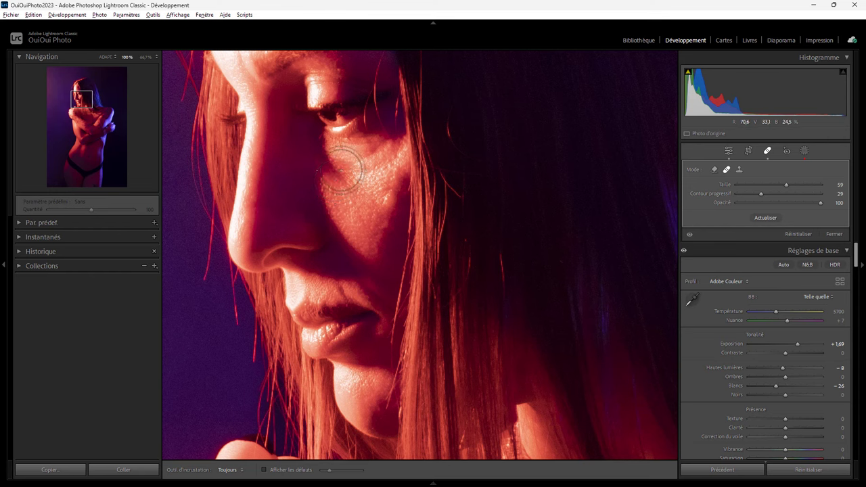
key(bracketleft)
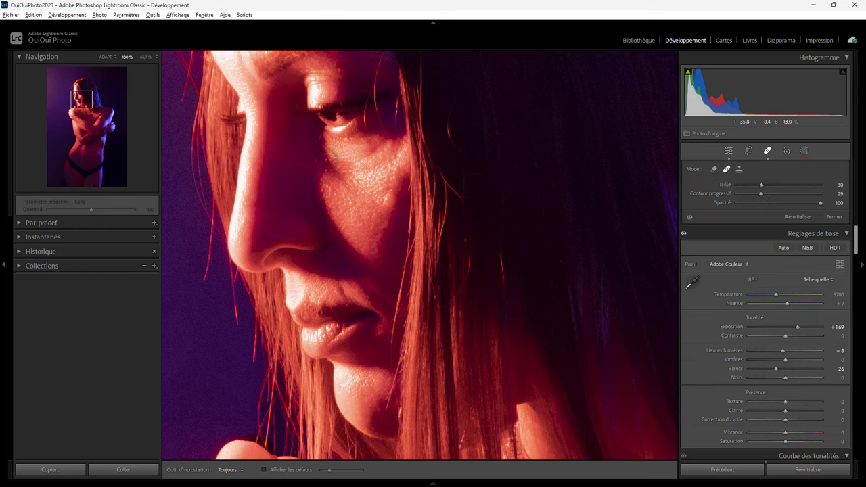
- Heal the blemishes on her cheek below the eye and on her upper lip
drag(322, 151, 358, 220)
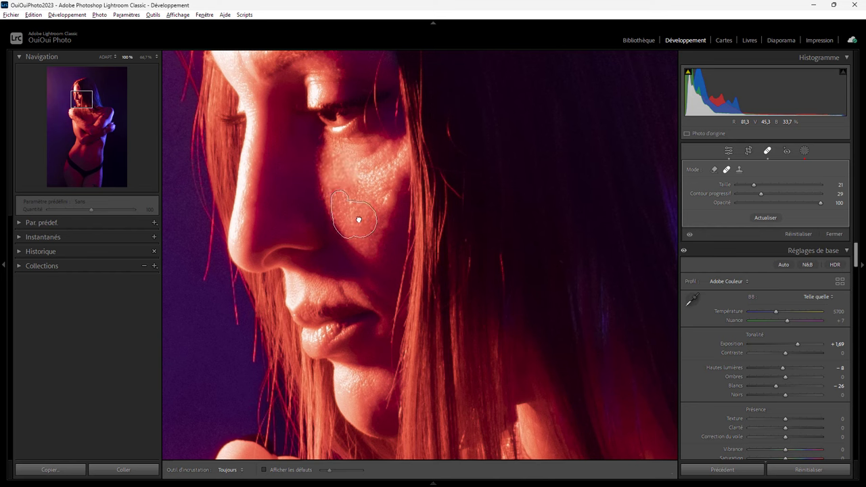
drag(358, 220, 359, 219)
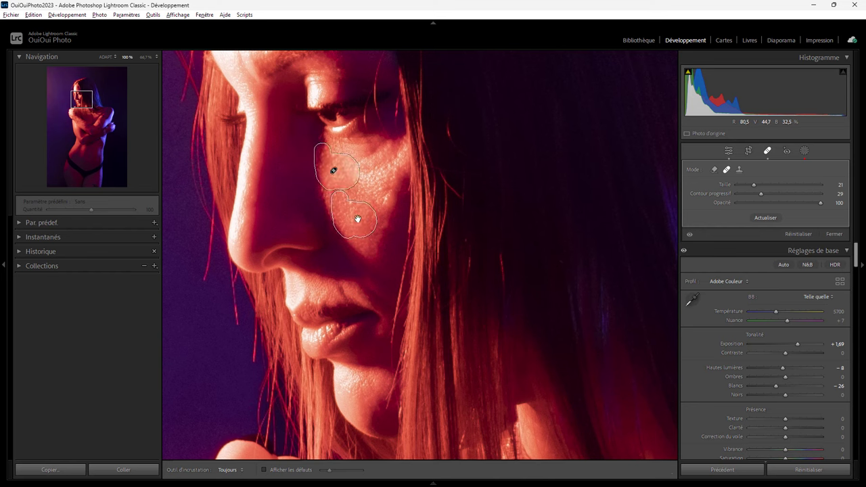
click(386, 196)
mouse_move(382, 208)
mouse_down()
mouse_move(372, 224)
mouse_move(360, 220)
mouse_up()
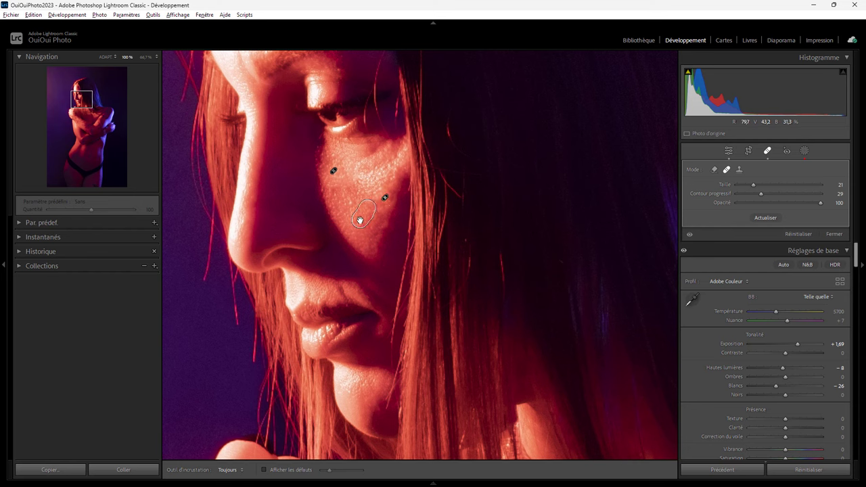
key(Escape)
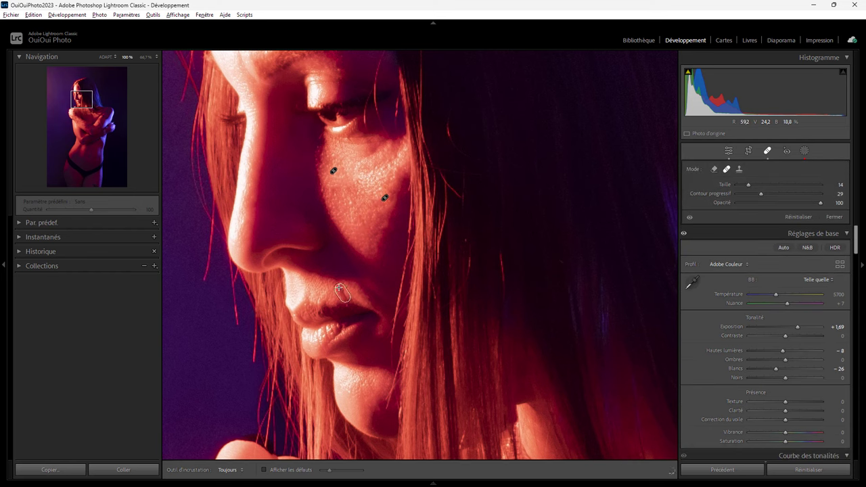
click(340, 291)
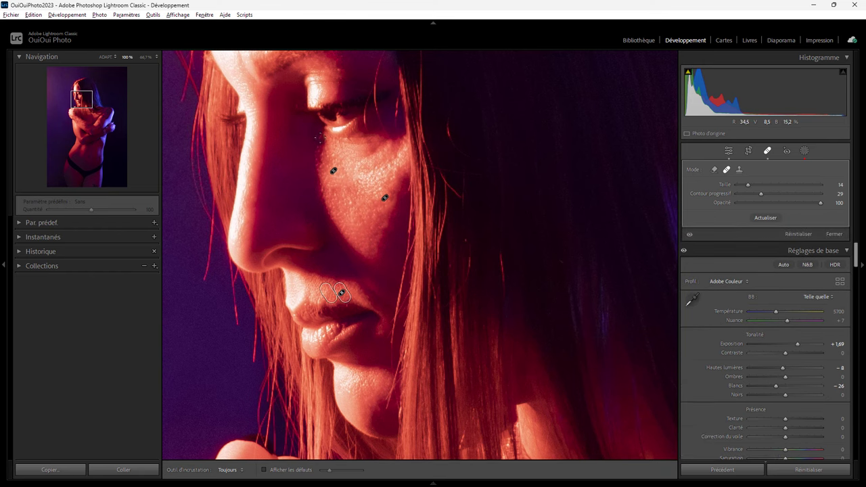
- Heal the blemishes across her forehead and upper forehead
drag(287, 116, 363, 315)
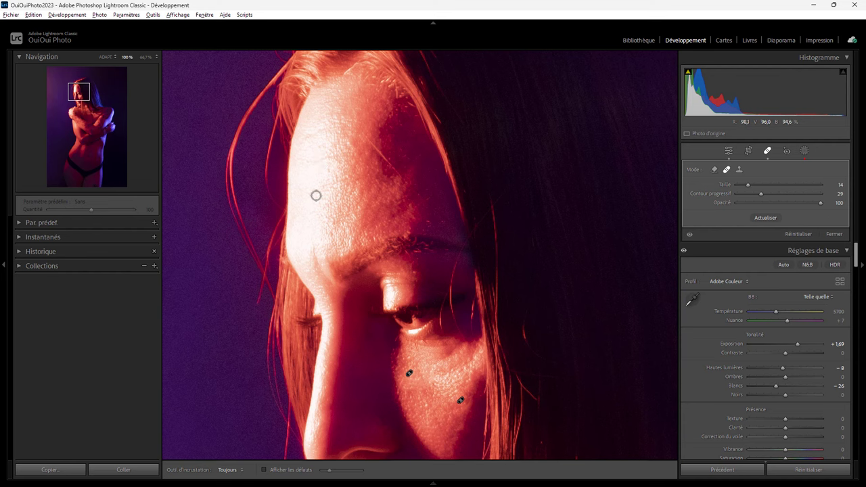
mouse_move(310, 192)
mouse_down()
mouse_move(322, 188)
mouse_move(316, 204)
mouse_up()
mouse_move(303, 159)
mouse_down()
mouse_move(335, 158)
mouse_move(314, 235)
mouse_up()
click(317, 159)
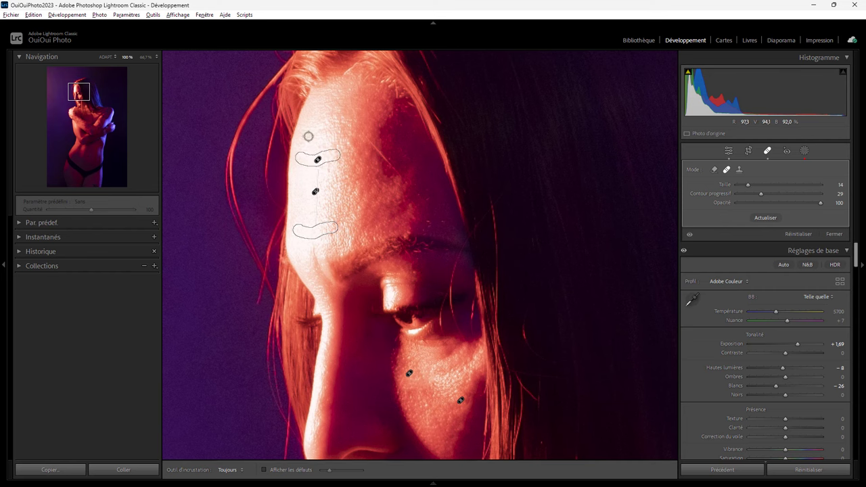
click(317, 130)
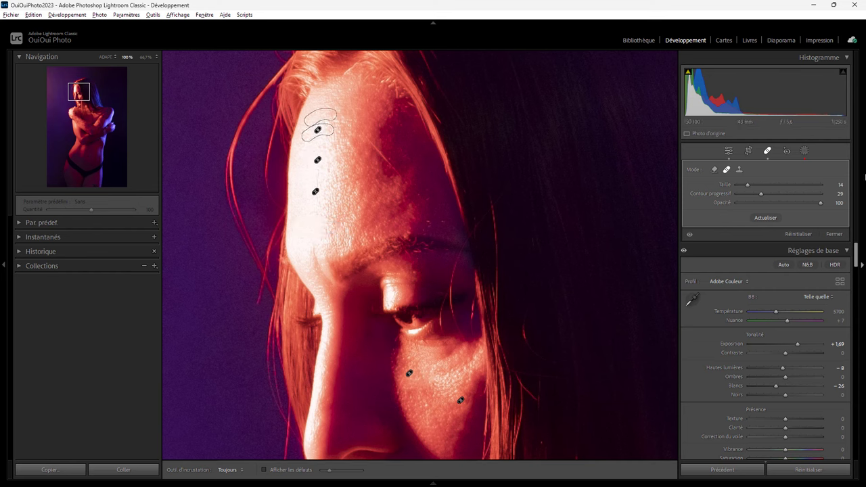
- Draw a new radial gradient mask over her forehead
click(805, 150)
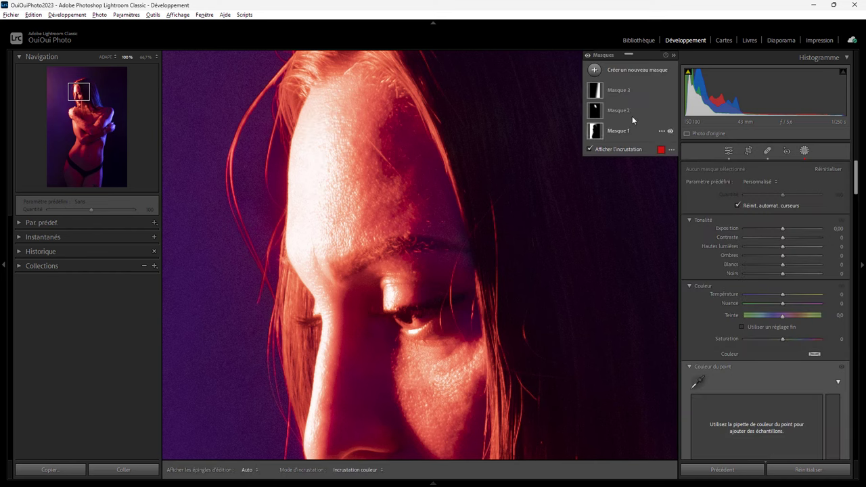
click(595, 70)
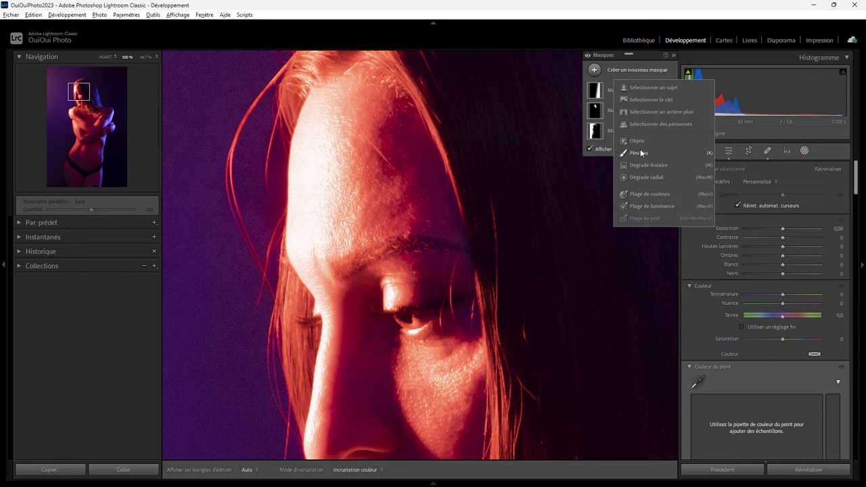
click(643, 176)
mouse_move(309, 175)
mouse_down()
mouse_move(330, 234)
mouse_move(364, 292)
mouse_up()
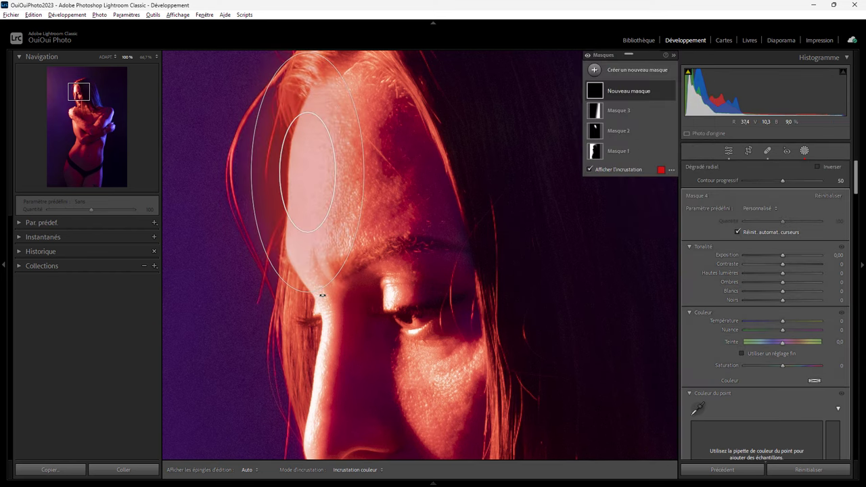
drag(308, 288, 308, 290)
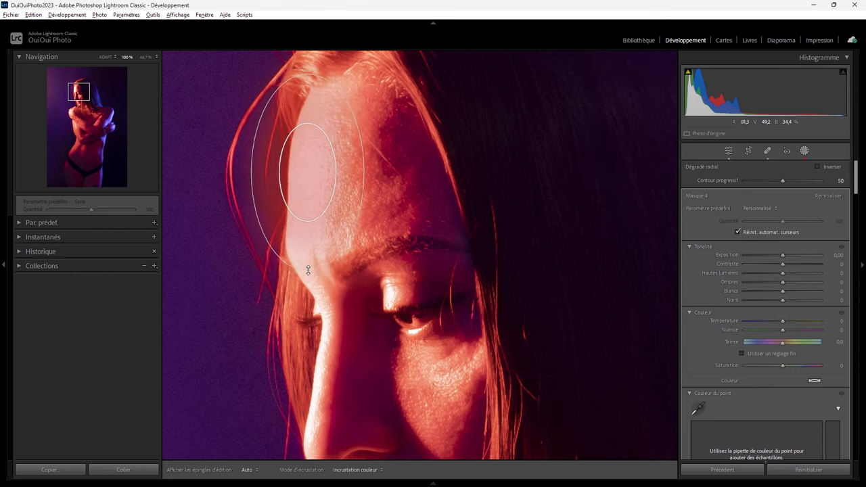
drag(308, 228, 309, 263)
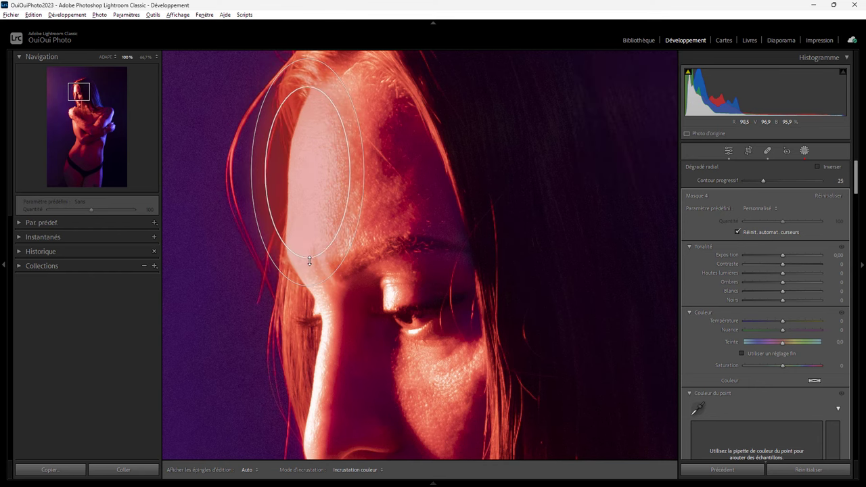
drag(308, 172, 317, 176)
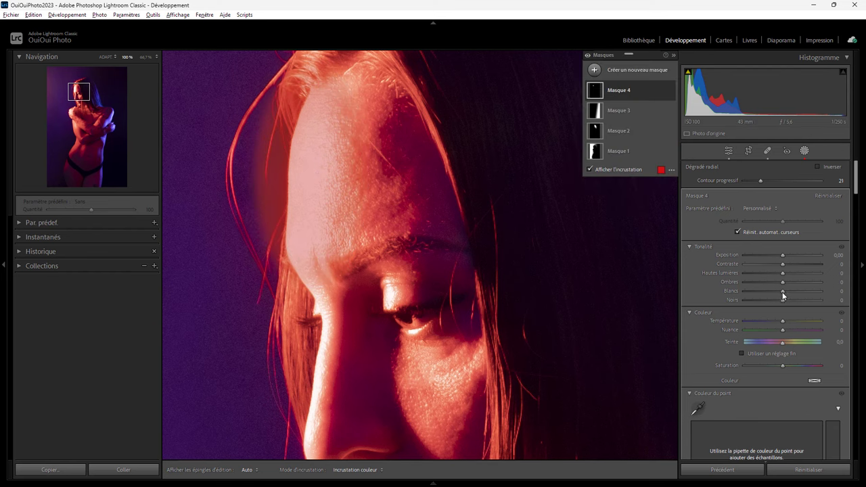
- Set the forehead mask's feather to 25 and clarity to −50
scroll(854, 221, down, 5)
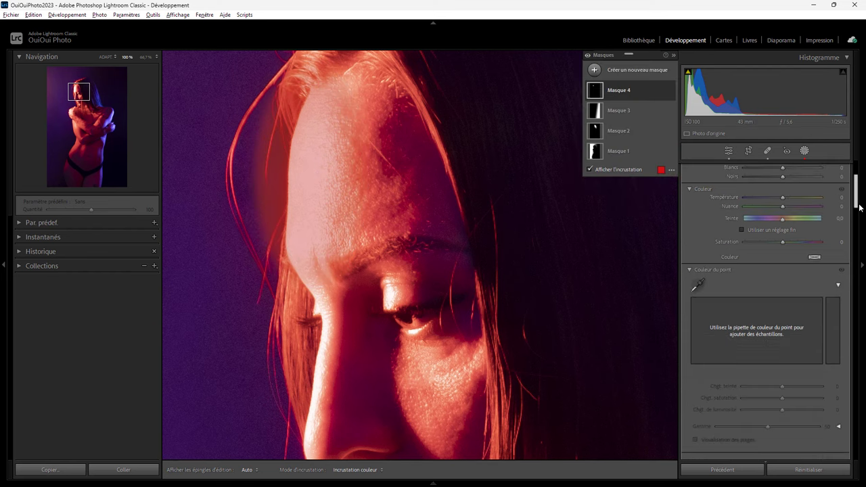
drag(859, 217, 857, 240)
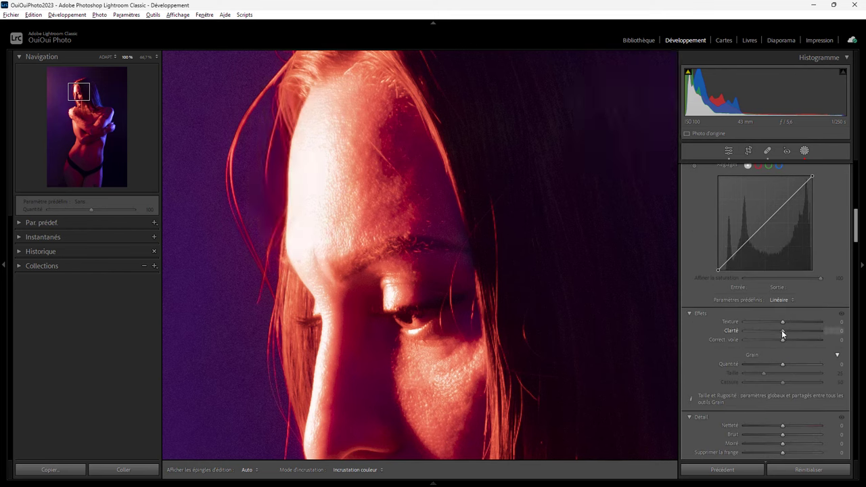
mouse_move(758, 334)
mouse_down()
mouse_move(779, 334)
mouse_move(743, 330)
mouse_move(756, 332)
mouse_up()
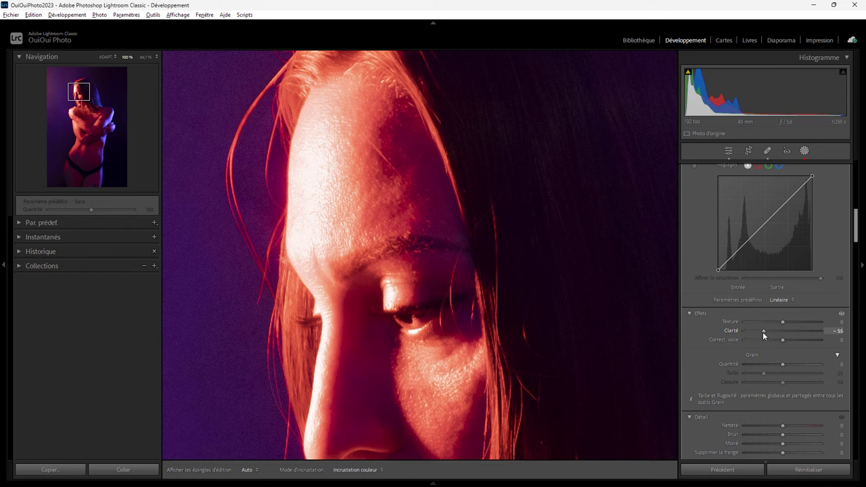
- Fit the whole retouched portrait in the window from the Navigator panel
click(105, 57)
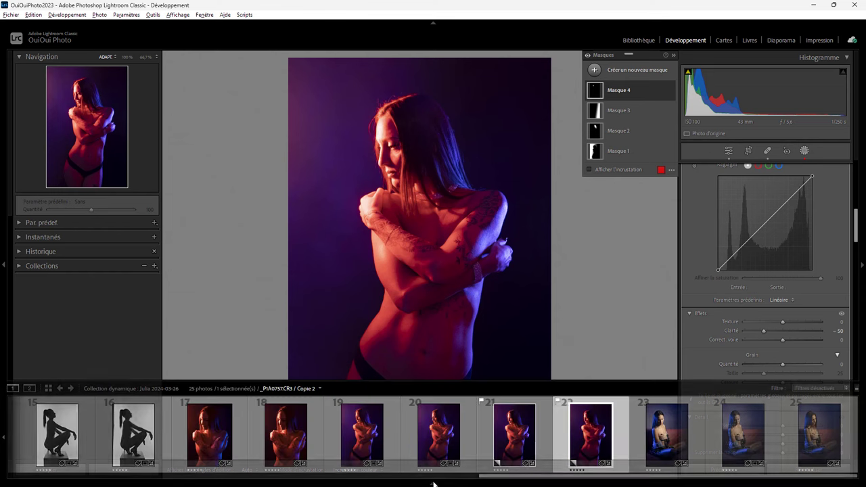
- Create a virtual copy of retouched photo 22 and reset it to unedited
right_click(586, 434)
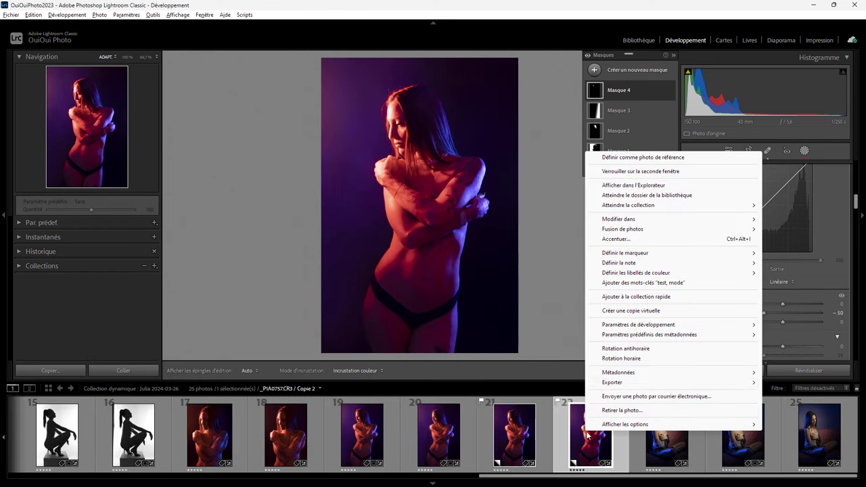
click(637, 311)
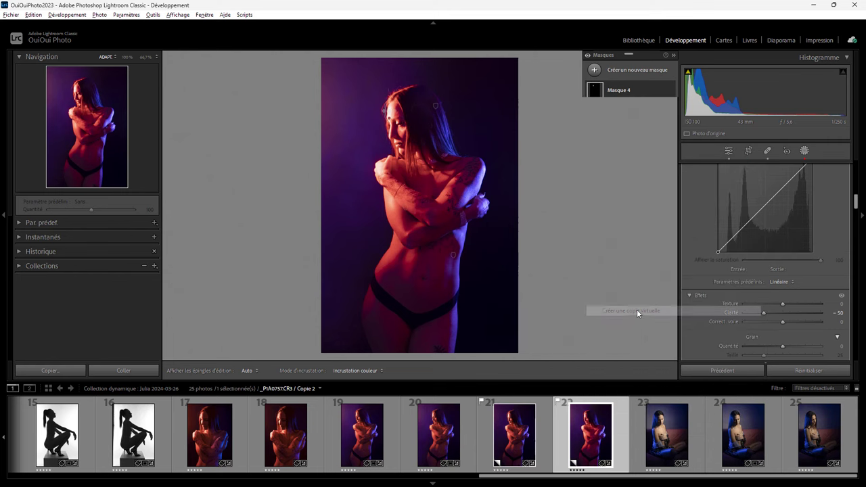
click(816, 372)
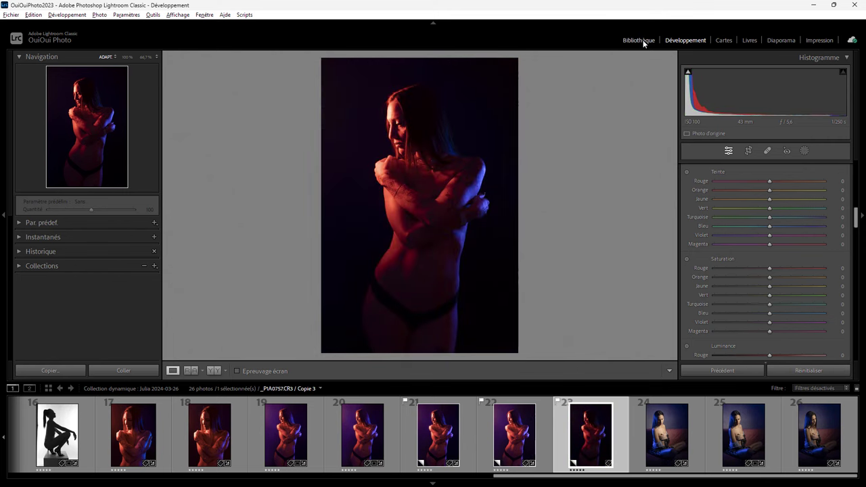
- In the Library, select Copie 2 and the unedited copy and compare them side by side
click(639, 40)
click(519, 439)
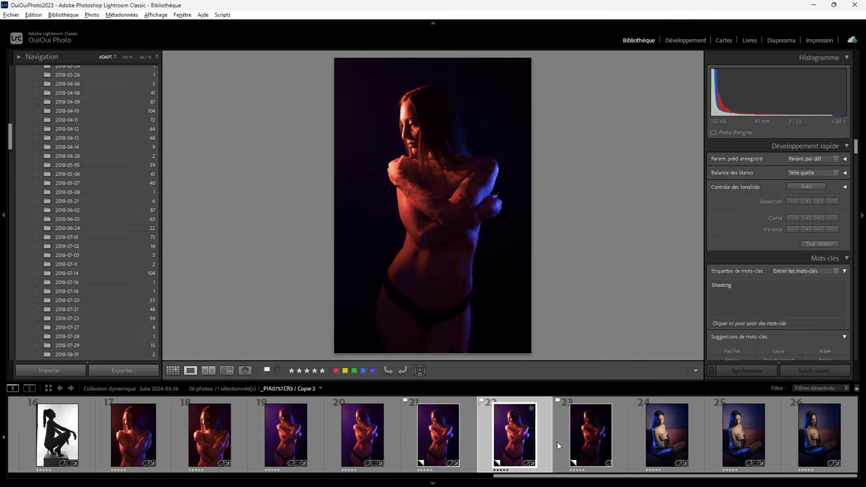
shift+click(557, 441)
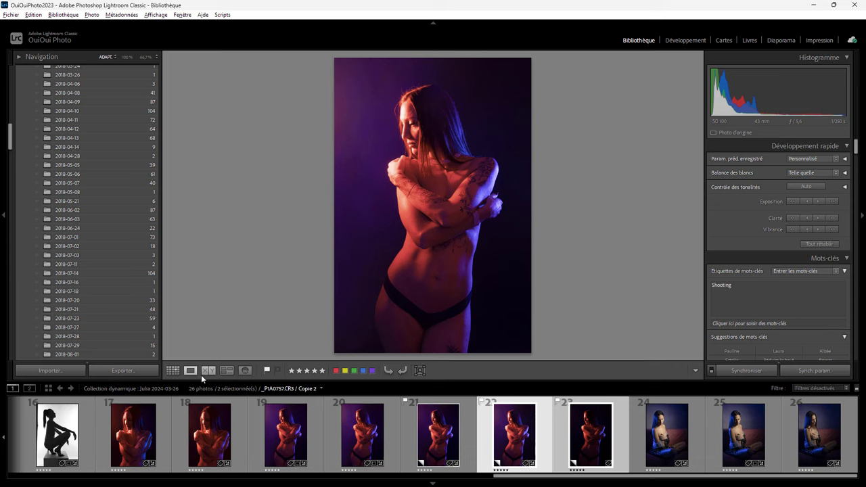
click(208, 370)
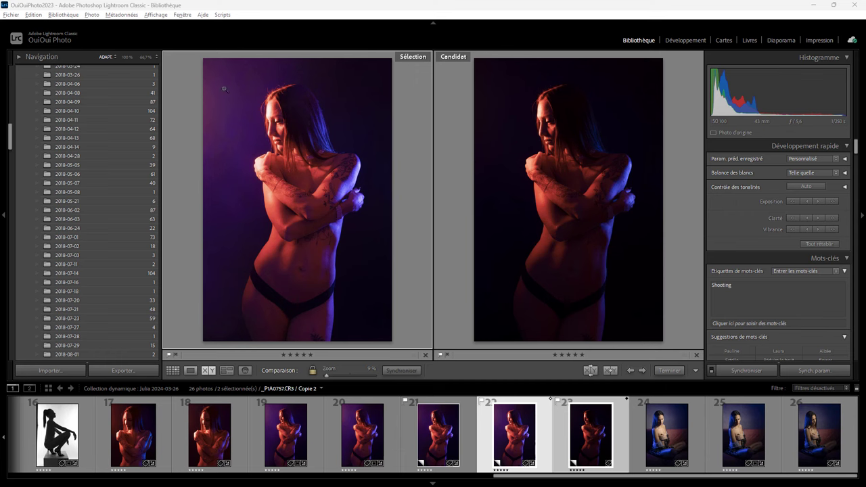
- Zoom both compared photos to 100%, then fit them back into view
click(228, 127)
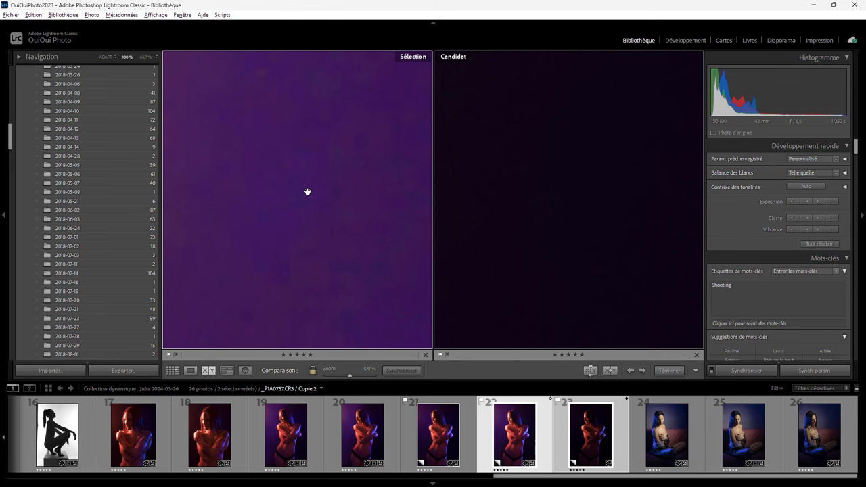
click(307, 192)
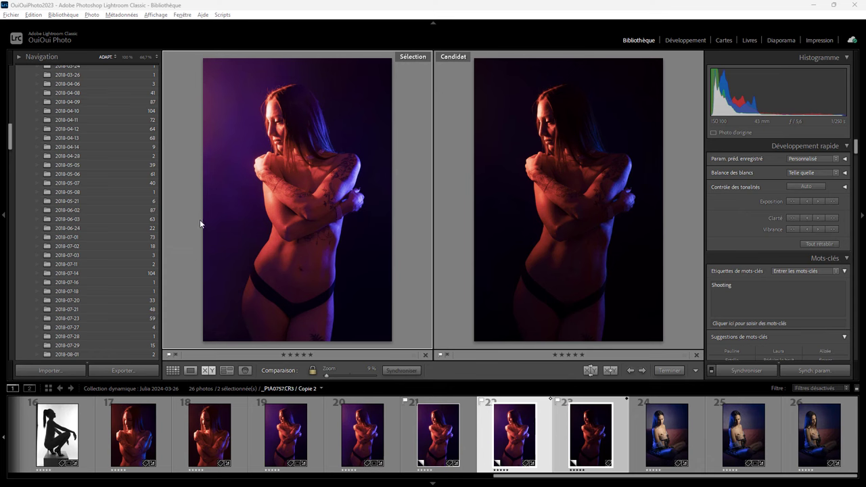
- Cancel the Enhance preview opened for both photos, keeping only retouched Copie 2 selected
click(190, 371)
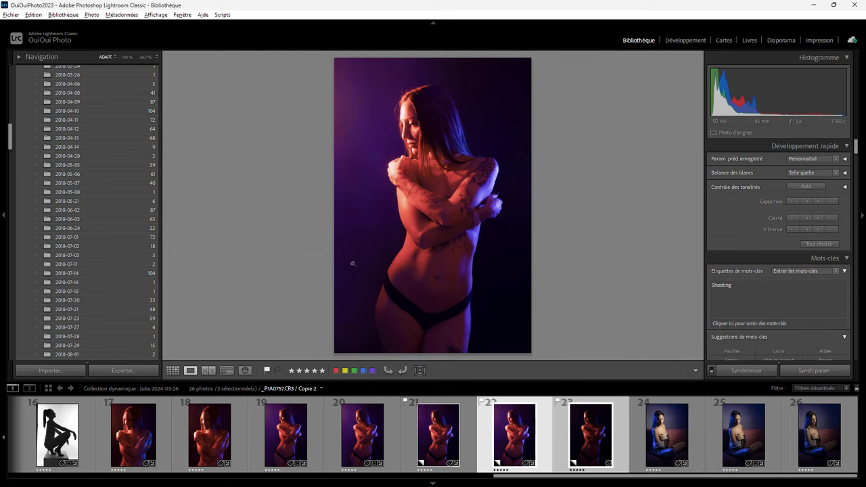
click(92, 15)
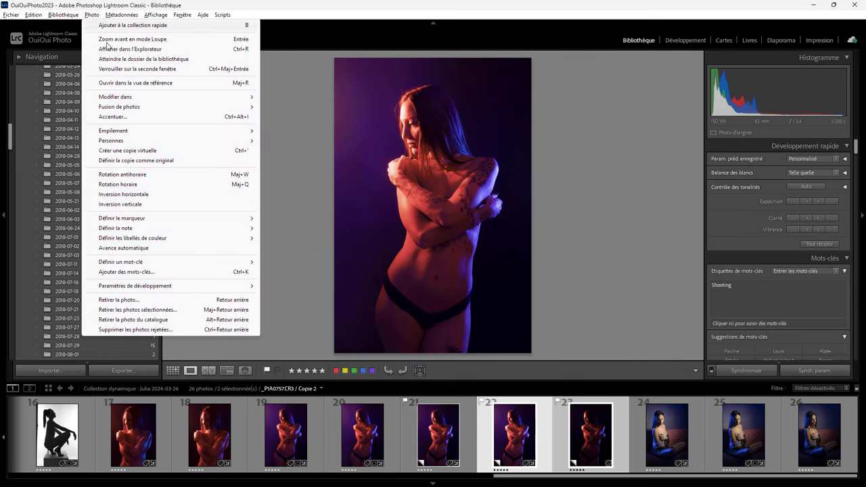
click(151, 119)
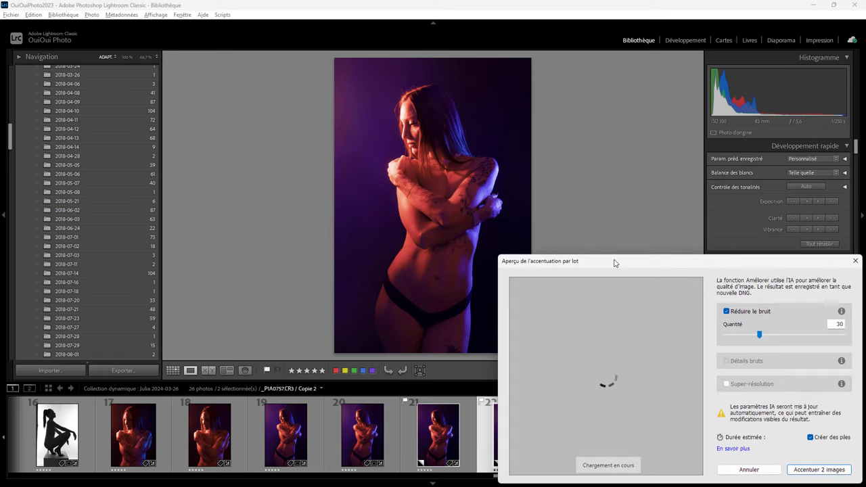
drag(615, 262, 576, 144)
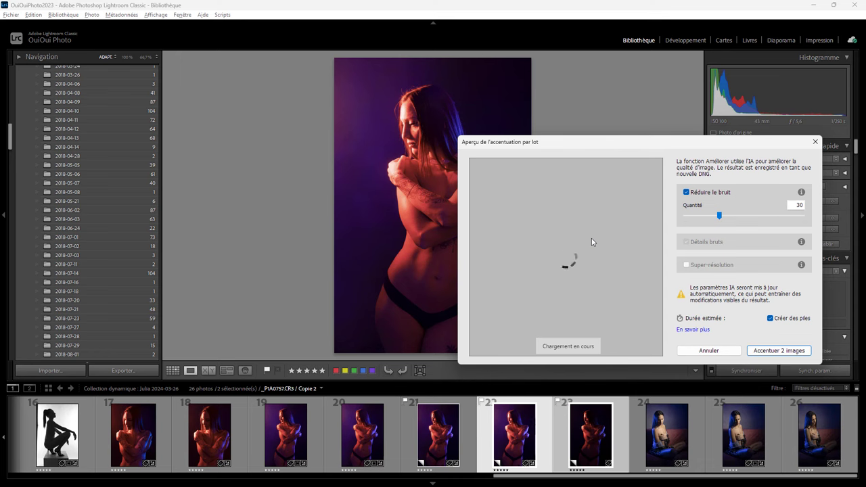
click(708, 351)
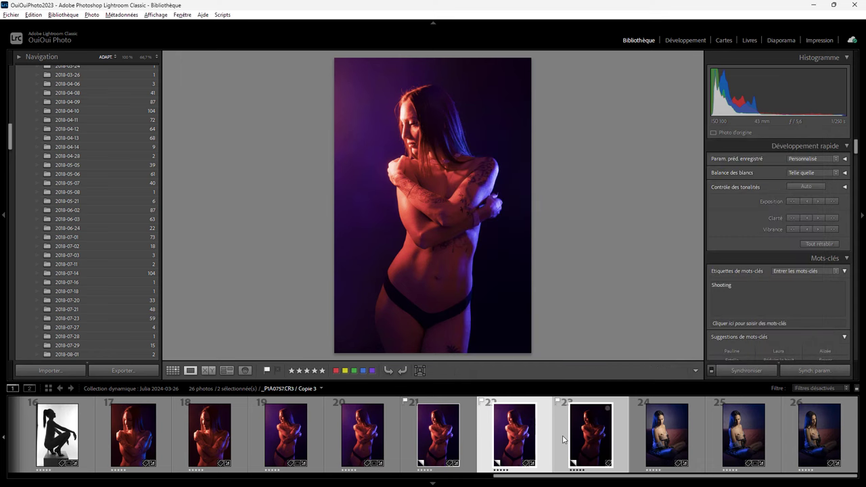
click(565, 440)
click(543, 436)
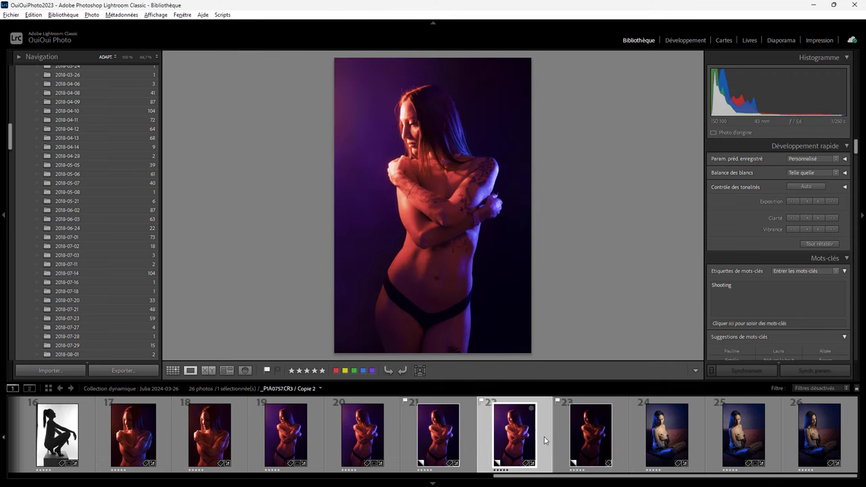
- Open the Enhance preview for Copie 2 and inspect tattoos, skin, hair and background
click(93, 14)
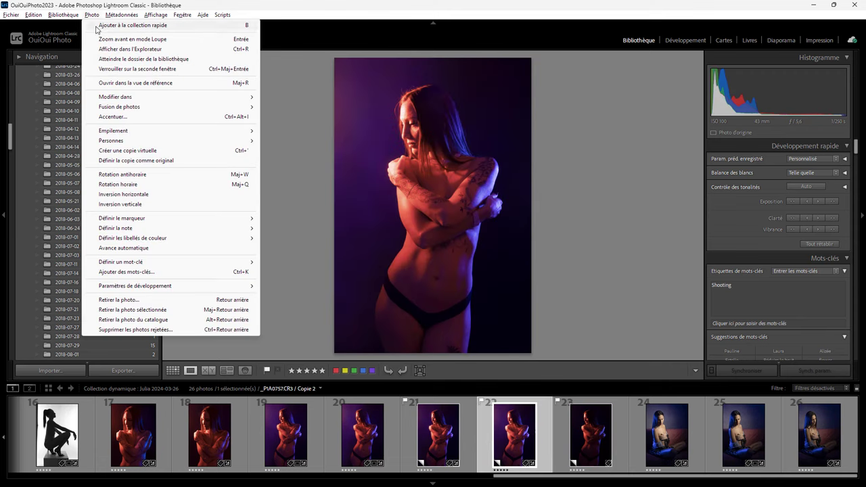
click(112, 116)
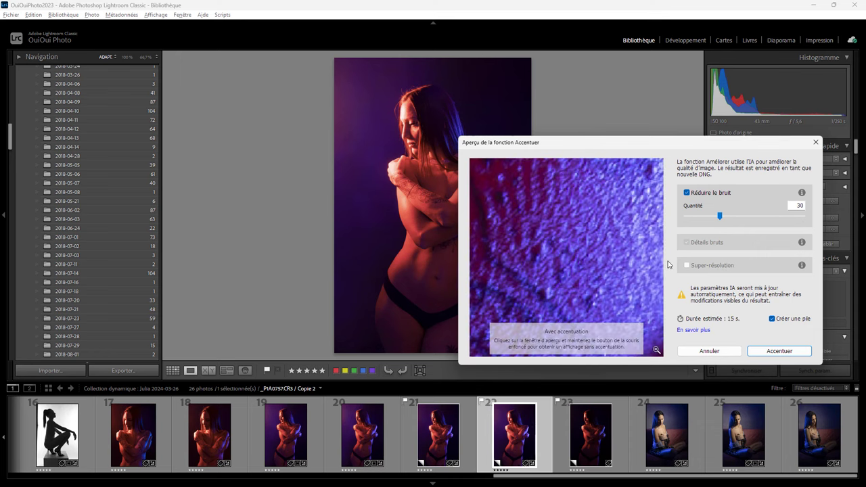
drag(530, 231, 619, 280)
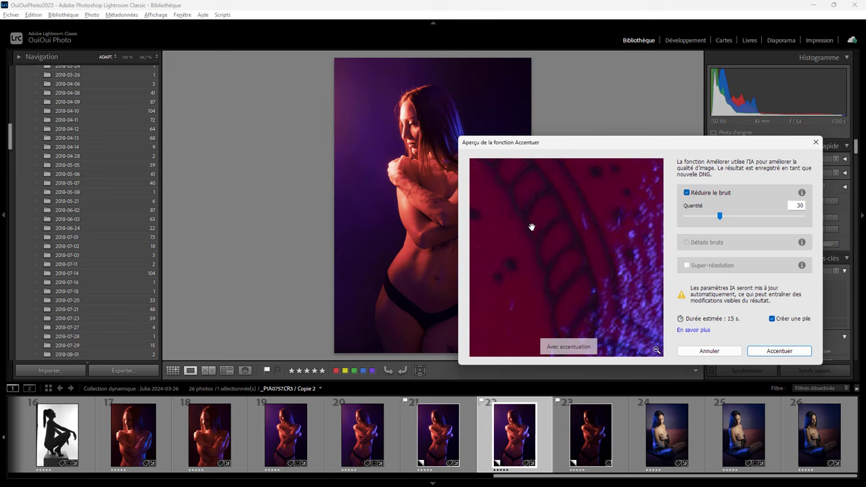
mouse_move(578, 243)
mouse_down()
mouse_move(532, 225)
mouse_move(521, 234)
mouse_move(615, 336)
mouse_up()
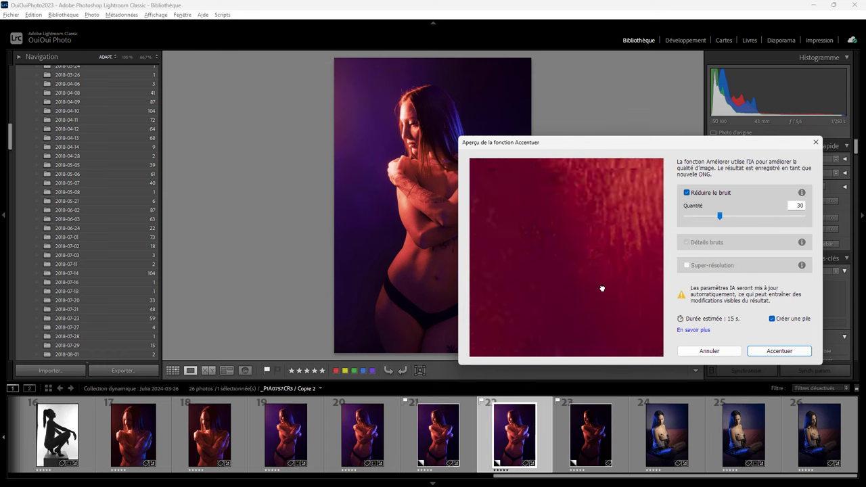
drag(507, 224, 554, 228)
mouse_move(635, 292)
mouse_down()
mouse_move(552, 236)
mouse_move(694, 310)
mouse_up()
drag(518, 224, 653, 304)
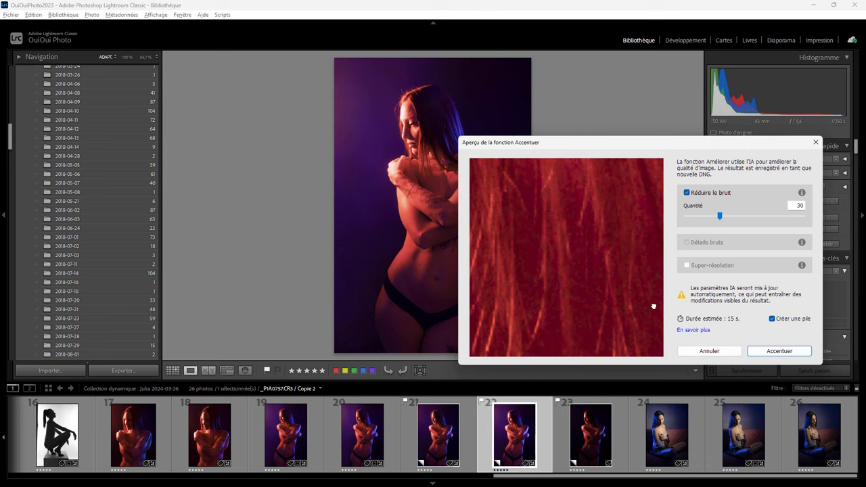
click(655, 352)
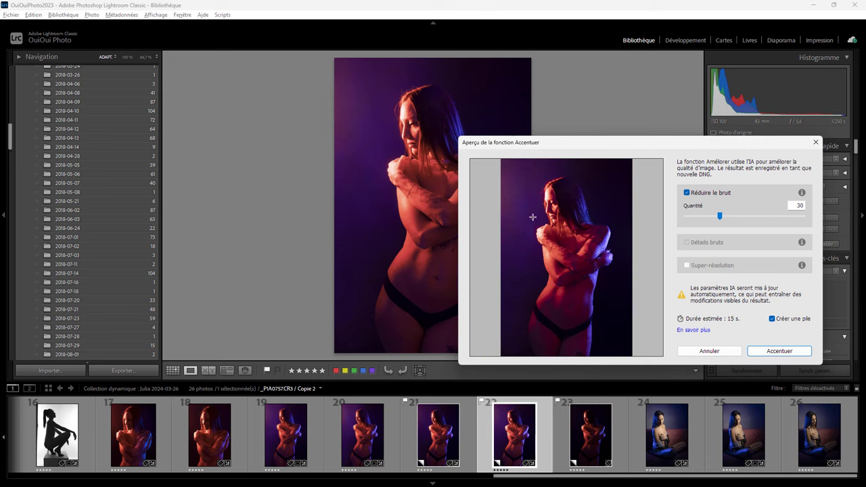
click(515, 204)
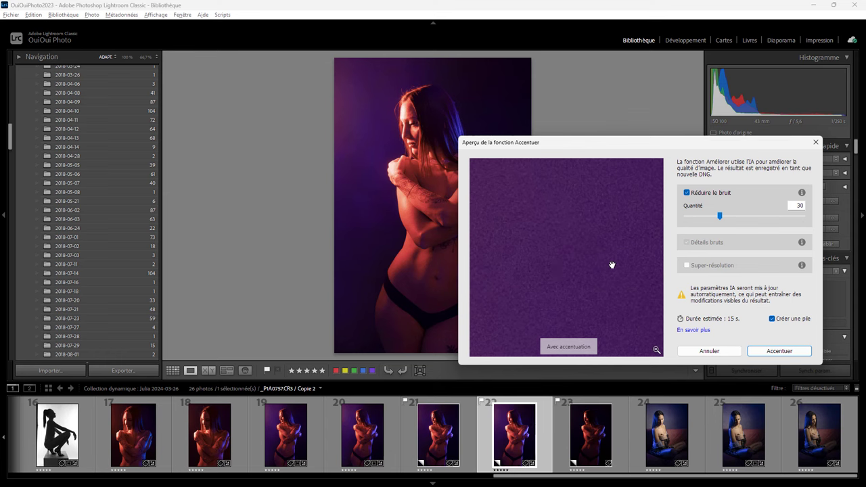
- Set the Denoise amount to 40 and create the enhanced DNG
drag(719, 216, 682, 215)
drag(681, 215, 735, 221)
click(776, 351)
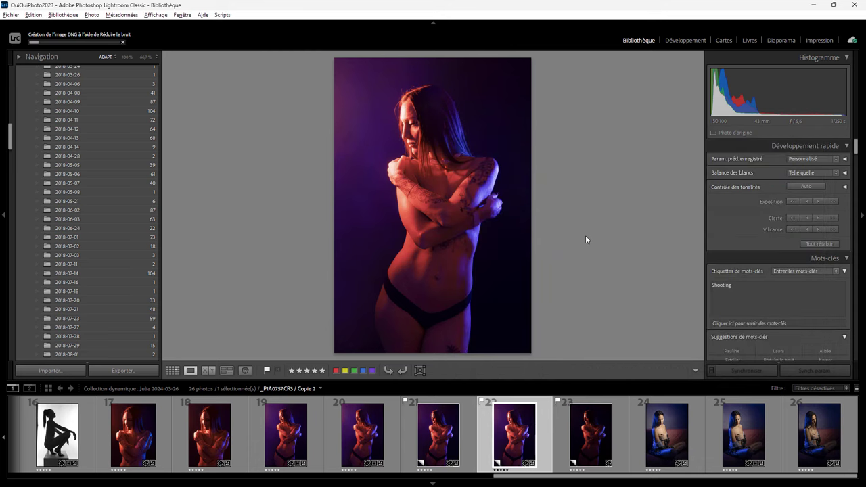